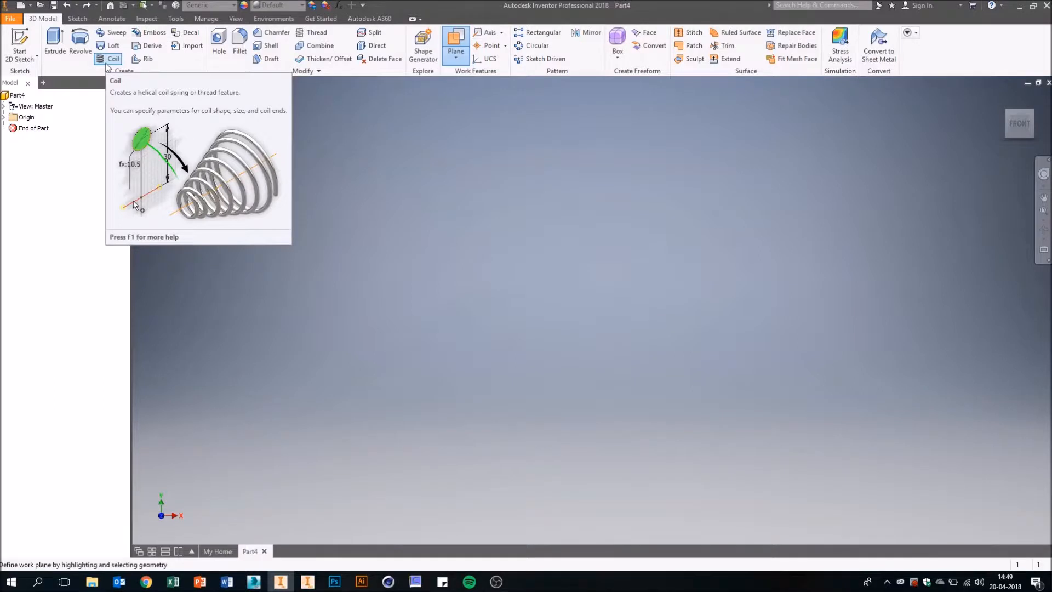
Start a sketch on the XY plane and draw a 3 mm diameter circle on the horizontal axis, to the left of the origin
{"action": "left_click", "coordinate": [20, 44]}
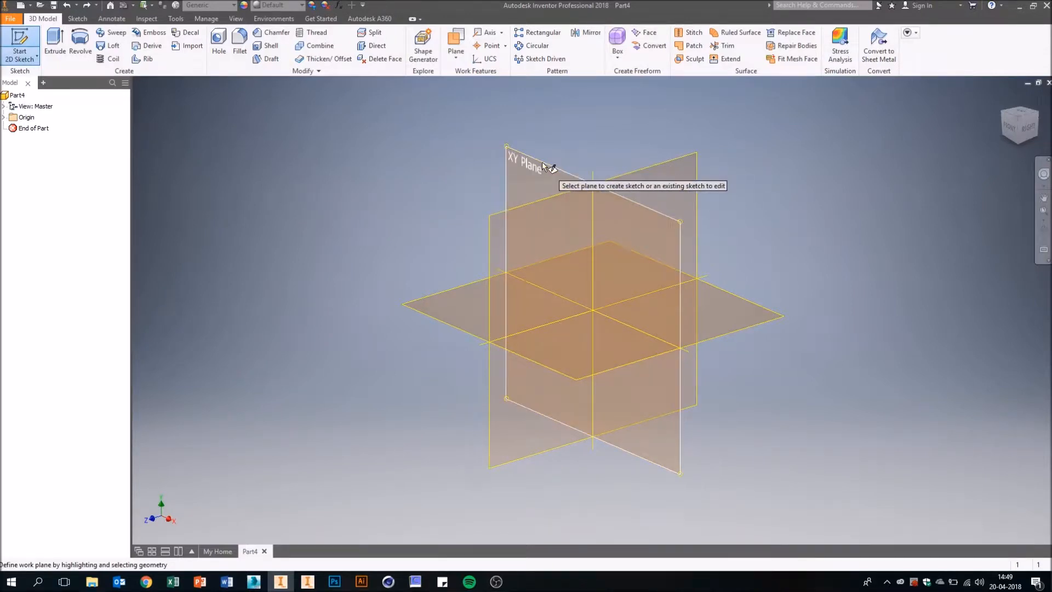
{"action": "left_click", "coordinate": [543, 166]}
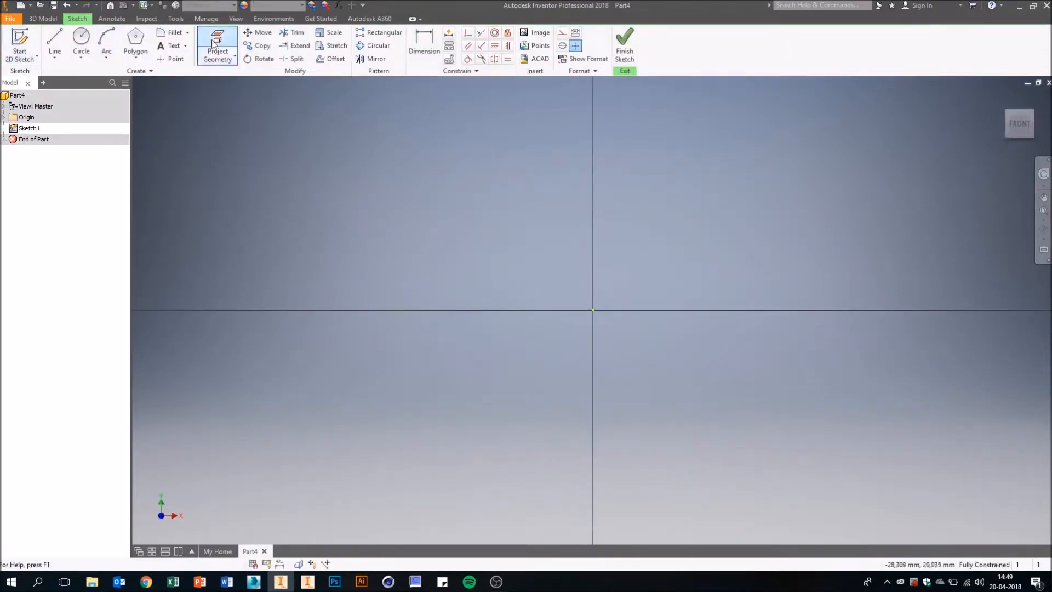
{"action": "left_click", "coordinate": [82, 51]}
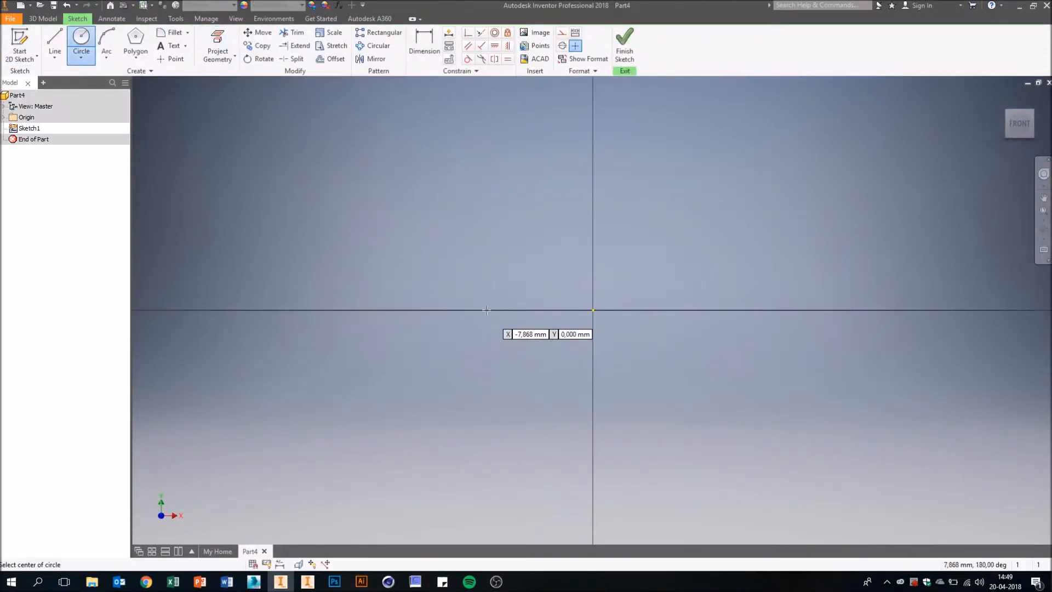
{"action": "left_click", "coordinate": [481, 310]}
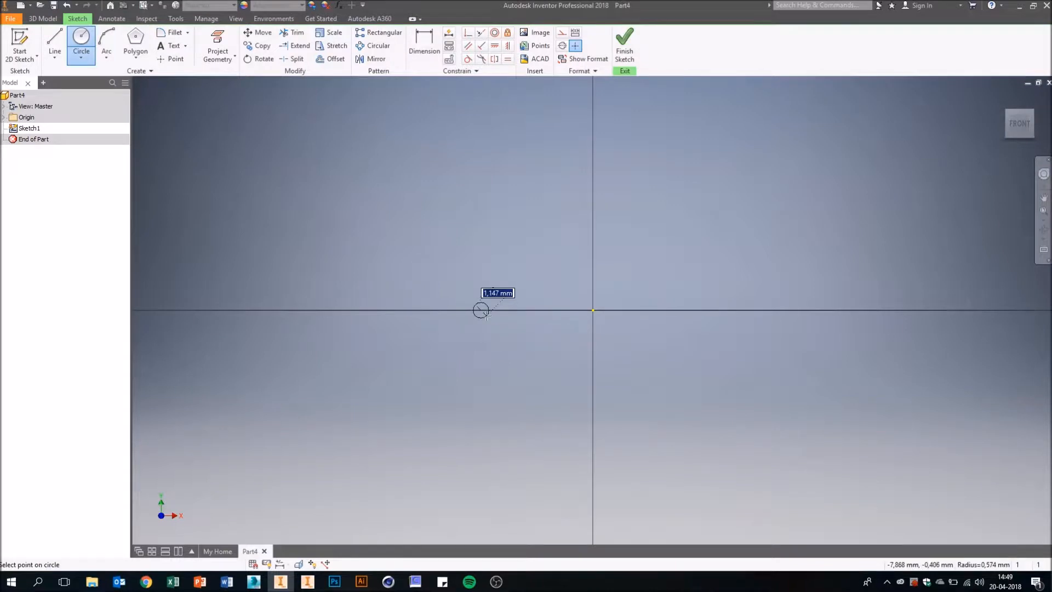
{"action": "type", "text": "3"}
{"action": "key", "text": "Return"}
{"action": "key", "text": "Escape"}
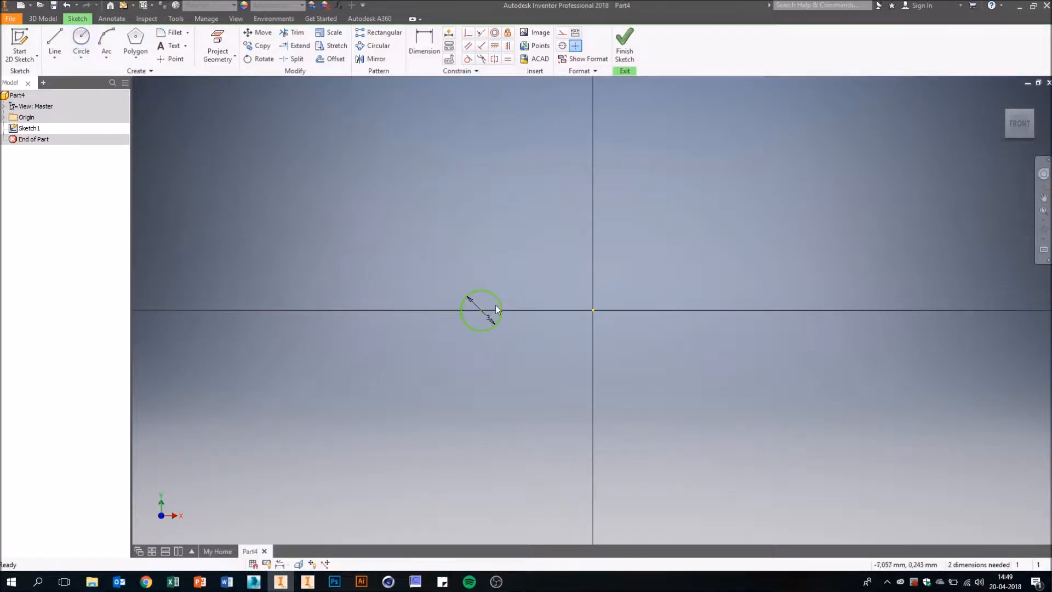
Move the circle off the axis, align its centre with the origin using a horizontal constraint, and shift it slightly toward the origin
{"action": "left_click_drag", "start_coordinate": [481, 310], "coordinate": [459, 261]}
{"action": "left_click", "coordinate": [494, 47]}
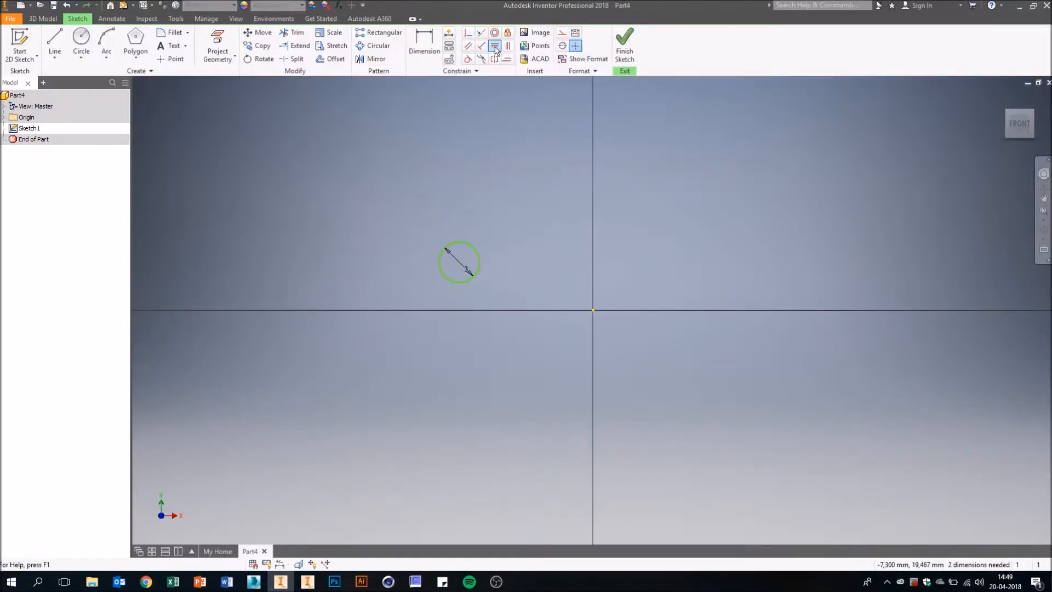
{"action": "left_click", "coordinate": [461, 263]}
{"action": "left_click", "coordinate": [594, 310]}
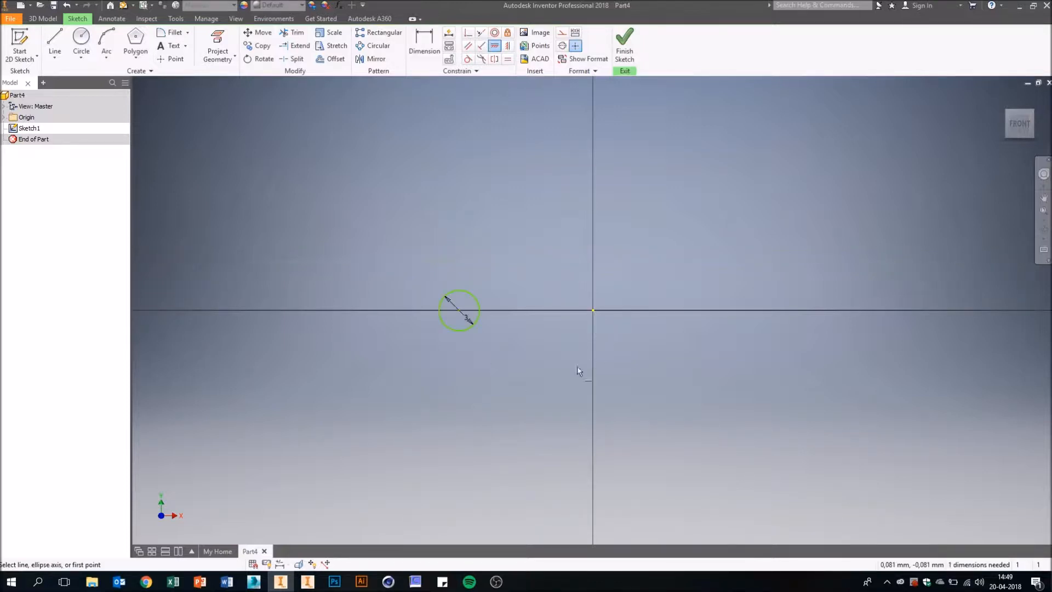
{"action": "key", "text": "Escape"}
{"action": "mouse_move", "coordinate": [476, 318]}
{"action": "left_mouse_down"}
{"action": "mouse_move", "coordinate": [510, 315]}
{"action": "mouse_move", "coordinate": [485, 318]}
{"action": "left_mouse_up"}
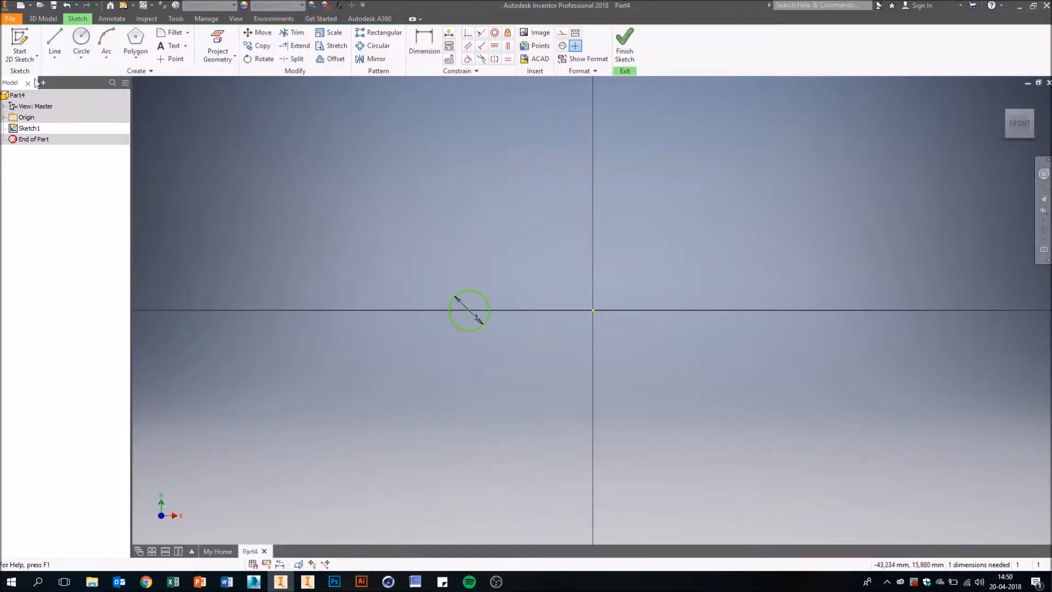
Place a sketch point on the circle's edge facing the origin and constrain it horizontally to the origin
{"action": "left_click", "coordinate": [171, 59]}
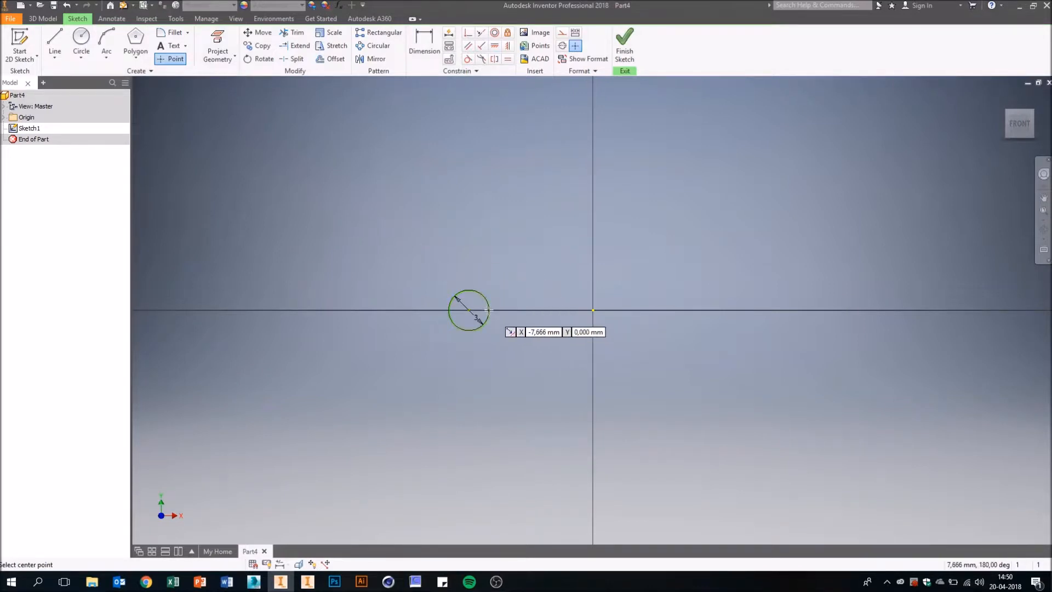
{"action": "left_click", "coordinate": [487, 310]}
{"action": "key", "text": "Escape"}
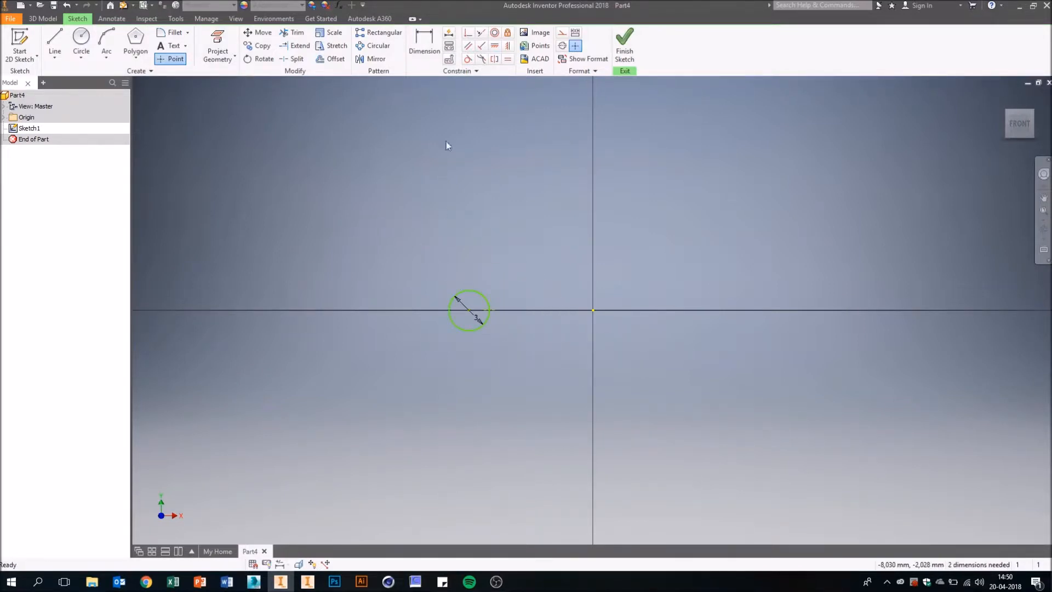
{"action": "left_click", "coordinate": [495, 46]}
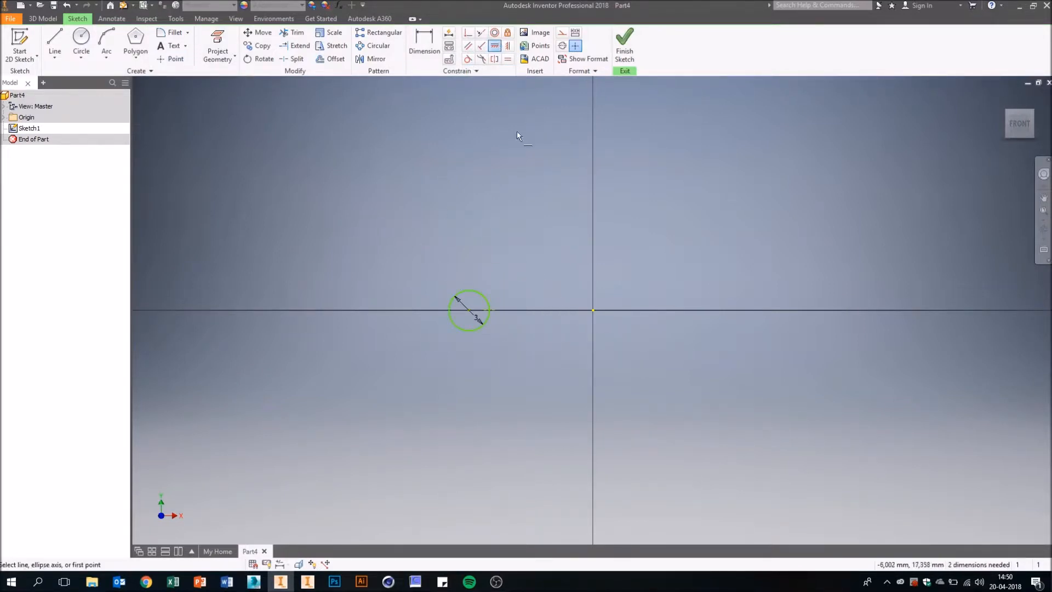
{"action": "left_click", "coordinate": [489, 310]}
{"action": "left_click", "coordinate": [592, 310]}
{"action": "key", "text": "Escape"}
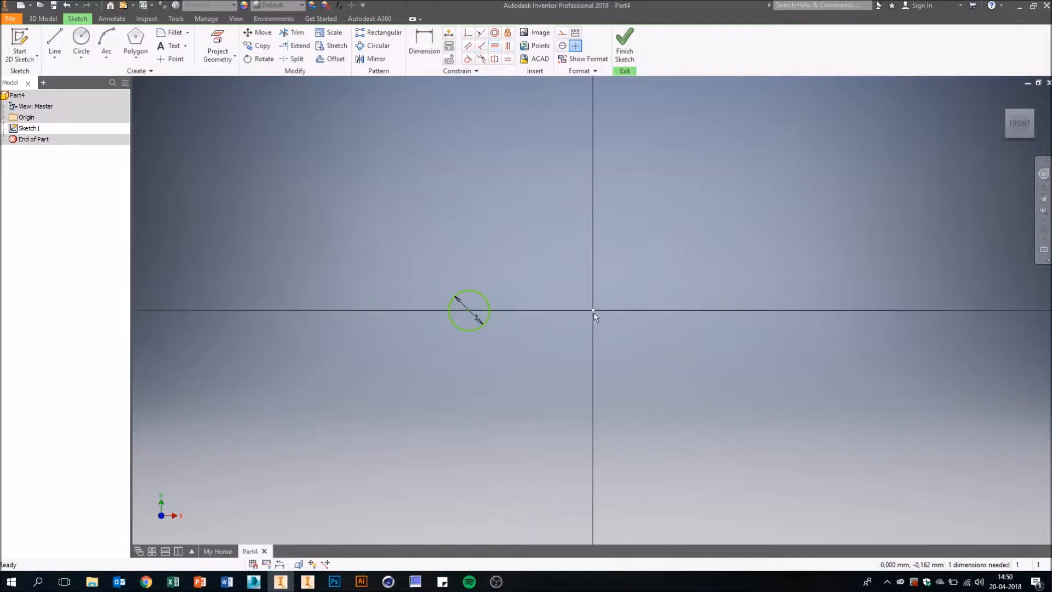
Dimension the horizontal distance between the circle's edge point and the origin at 35 mm
{"action": "left_click", "coordinate": [424, 44]}
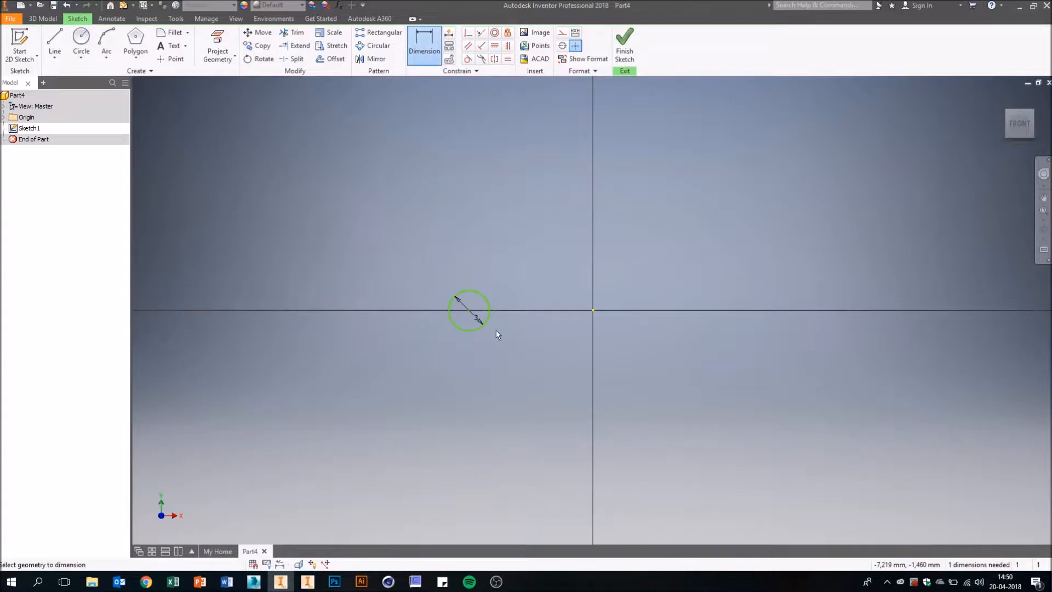
{"action": "left_click", "coordinate": [491, 310]}
{"action": "left_click", "coordinate": [592, 310]}
{"action": "left_click", "coordinate": [557, 202]}
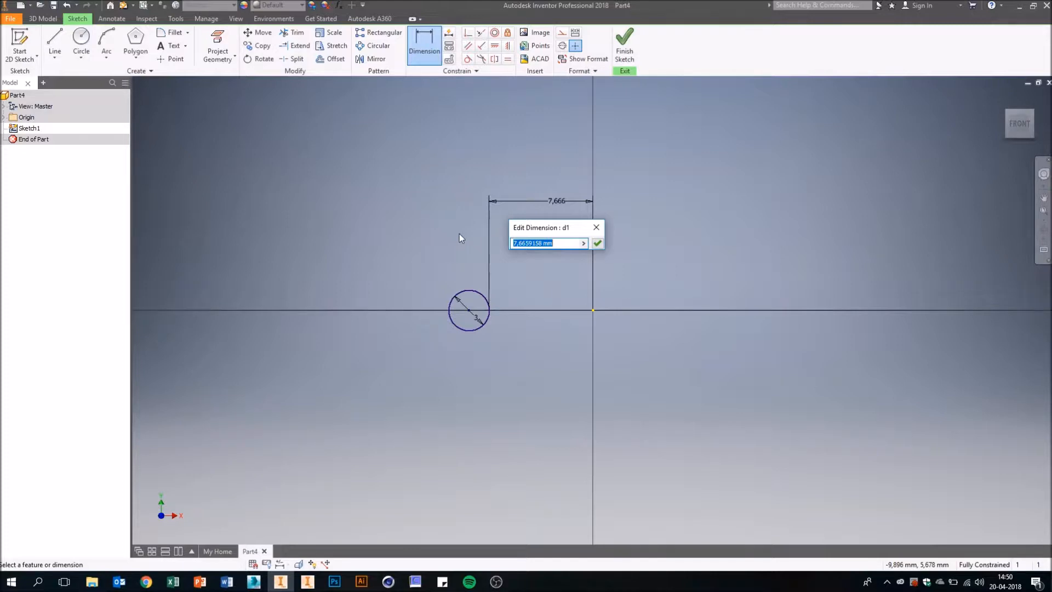
{"action": "type", "text": "50"}
{"action": "key", "text": "Return"}
Set the distance between the circle's edge point and the origin to 15 mm and finish the sketch
{"action": "scroll", "coordinate": [451, 268], "scroll_direction": "up", "scroll_amount": 5}
{"action": "left_click", "coordinate": [452, 175]}
{"action": "left_click_drag", "start_coordinate": [455, 219], "coordinate": [58, 174]}
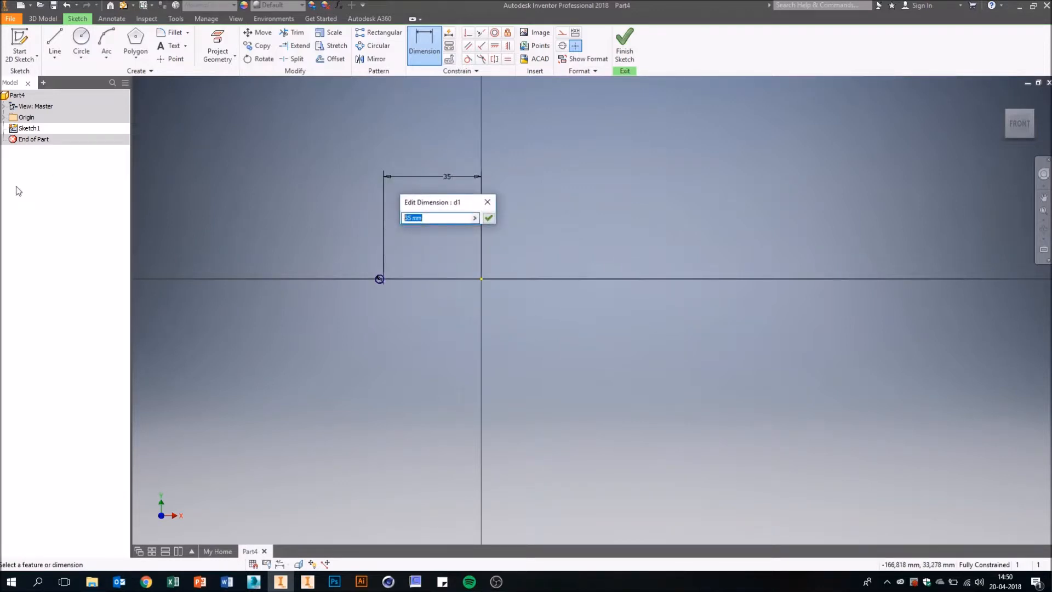
{"action": "type", "text": "15"}
{"action": "key", "text": "Return"}
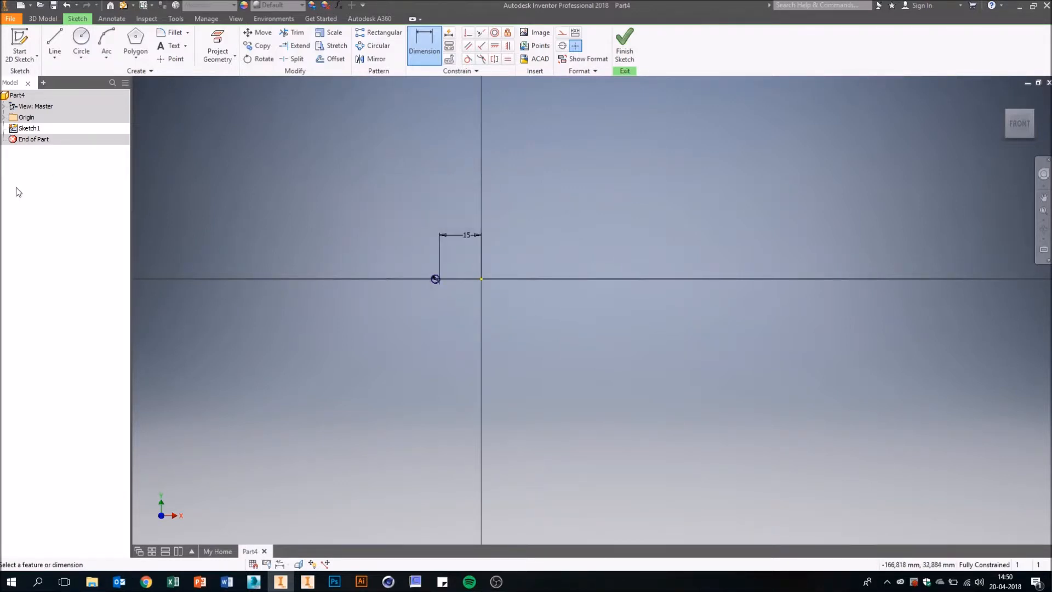
{"action": "scroll", "coordinate": [445, 287], "scroll_direction": "down", "scroll_amount": 5}
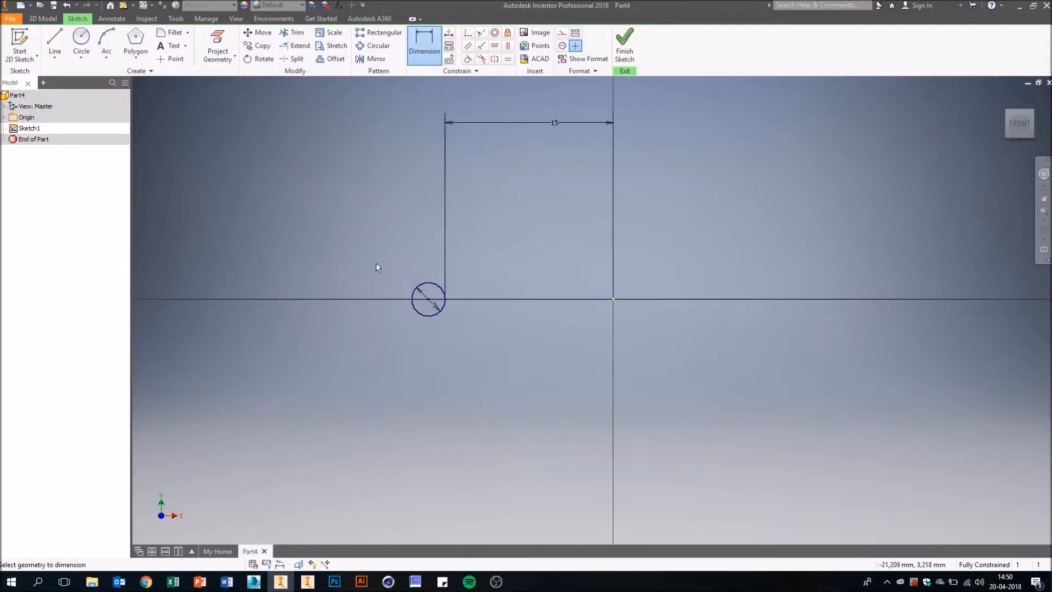
{"action": "left_click", "coordinate": [625, 43]}
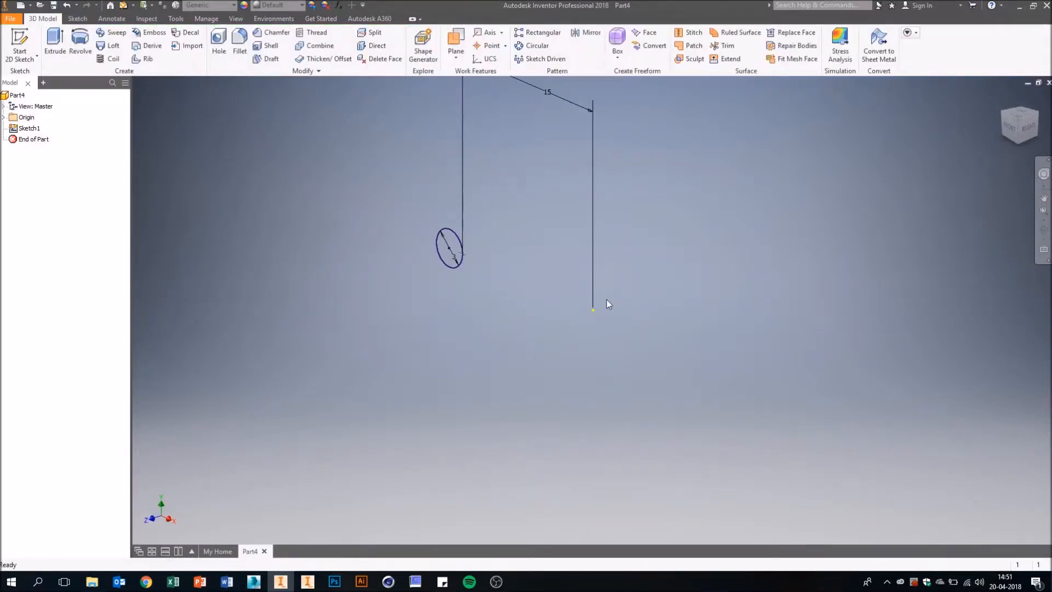
Start a Coil from the circle profile and choose the origin's Y axis as the coil axis instead of the X axis
{"action": "left_click", "coordinate": [114, 59]}
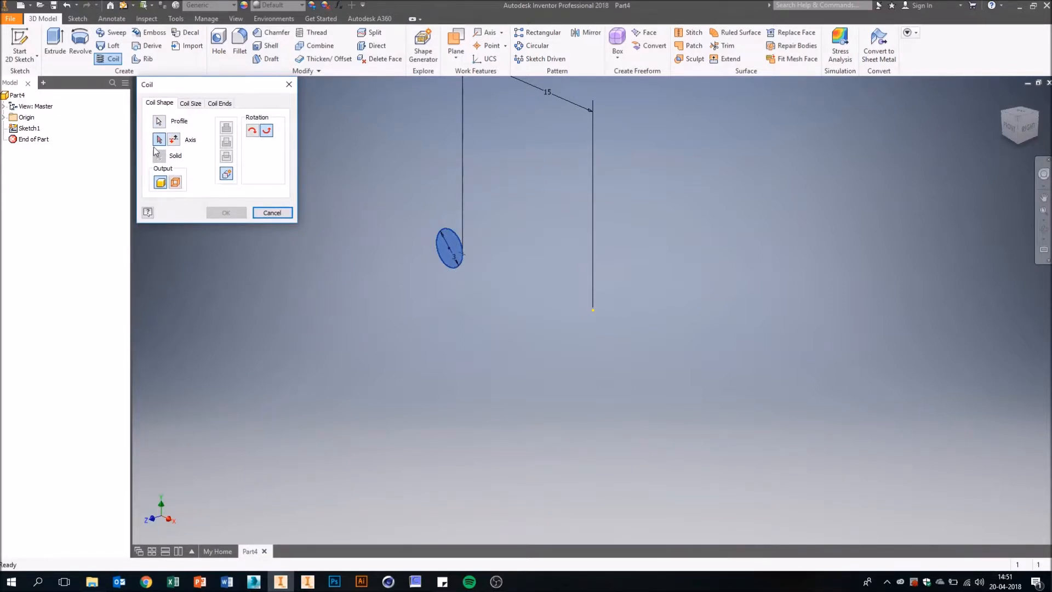
{"action": "left_click", "coordinate": [4, 117]}
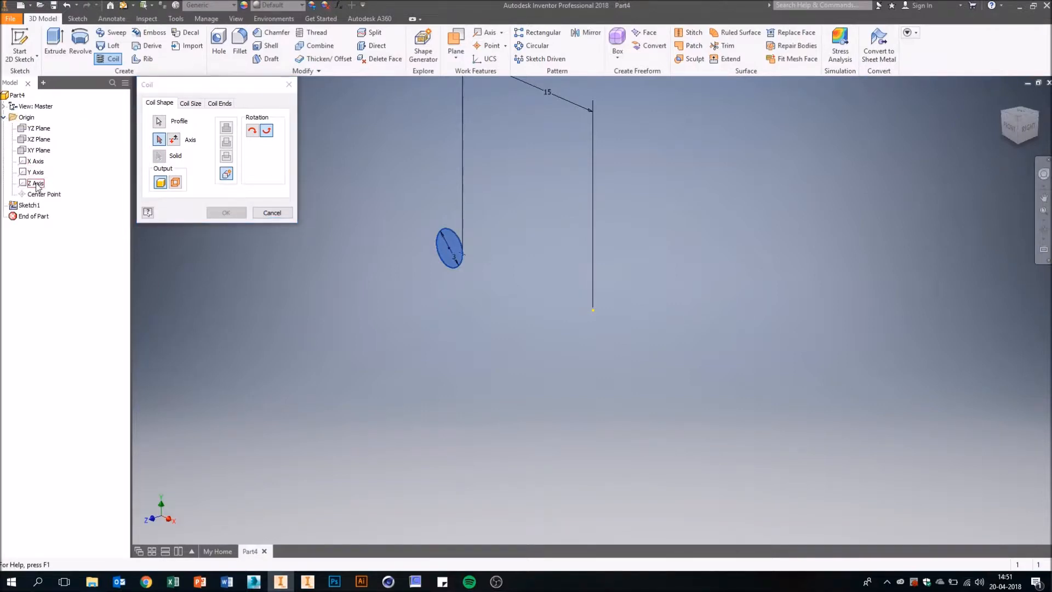
{"action": "left_click", "coordinate": [35, 160]}
{"action": "left_click", "coordinate": [37, 162]}
{"action": "left_click", "coordinate": [158, 138]}
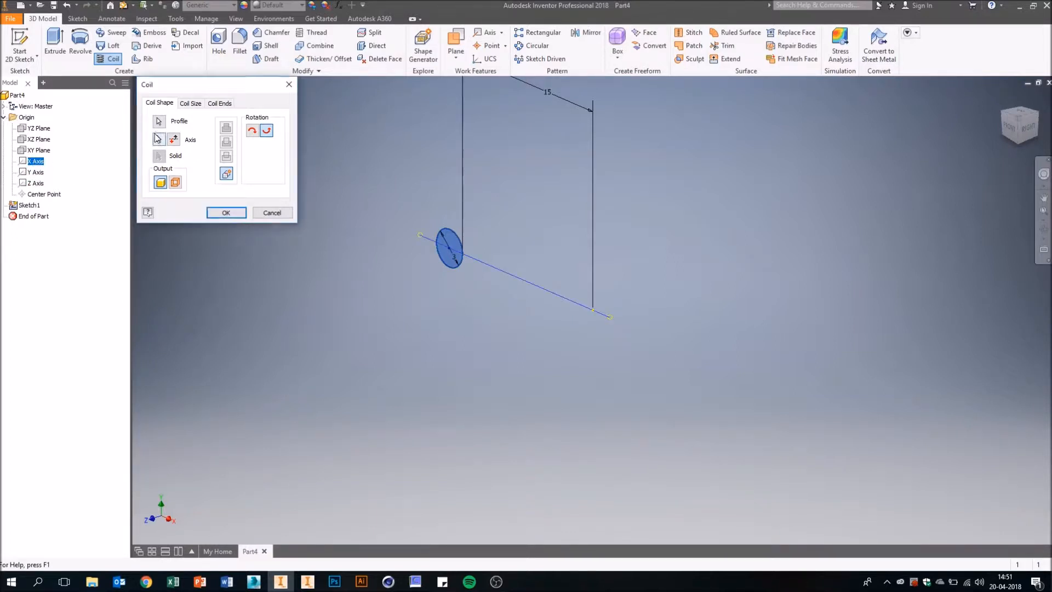
{"action": "left_click", "coordinate": [36, 172]}
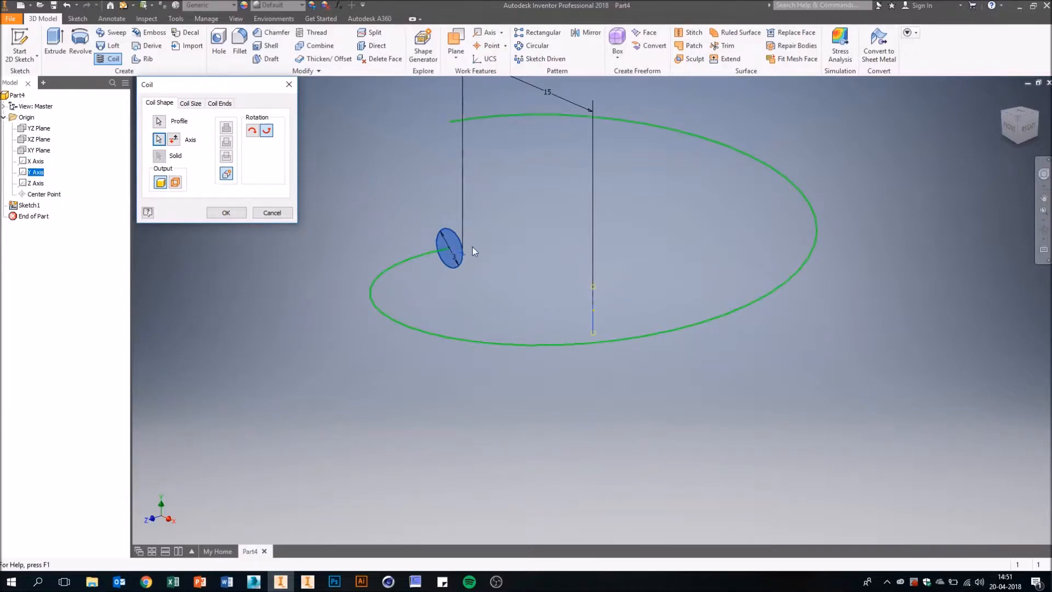
Keep the coil size type at Pitch and Revolution and set the number of revolutions to 5
{"action": "scroll", "coordinate": [472, 220], "scroll_direction": "down", "scroll_amount": 3}
{"action": "middle_click_drag", "start_coordinate": [529, 85], "coordinate": [547, 97], "text": "shift"}
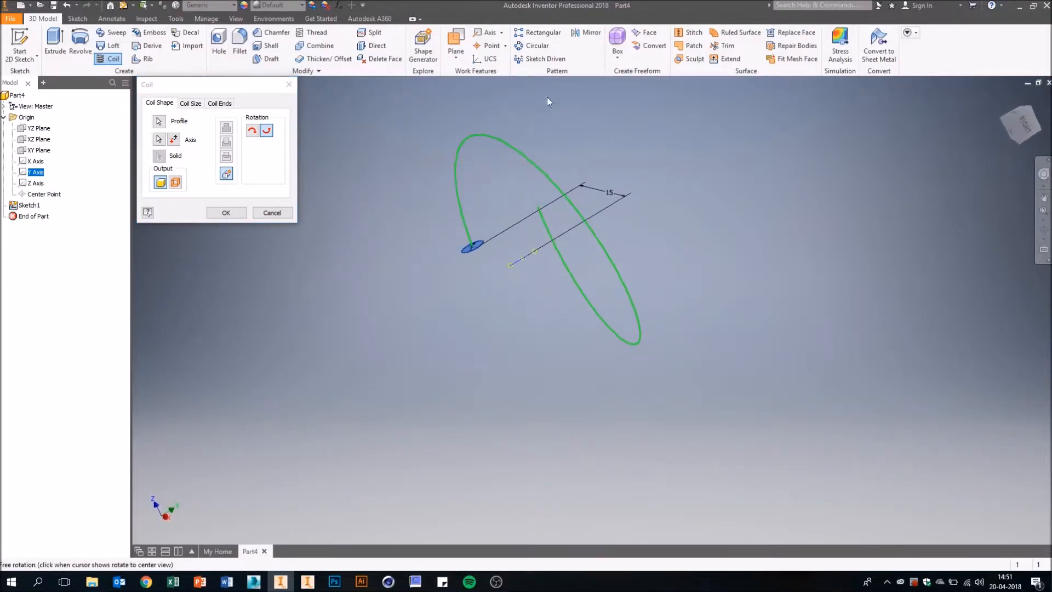
{"action": "middle_click_drag", "start_coordinate": [518, 179], "coordinate": [463, 301], "text": "shift"}
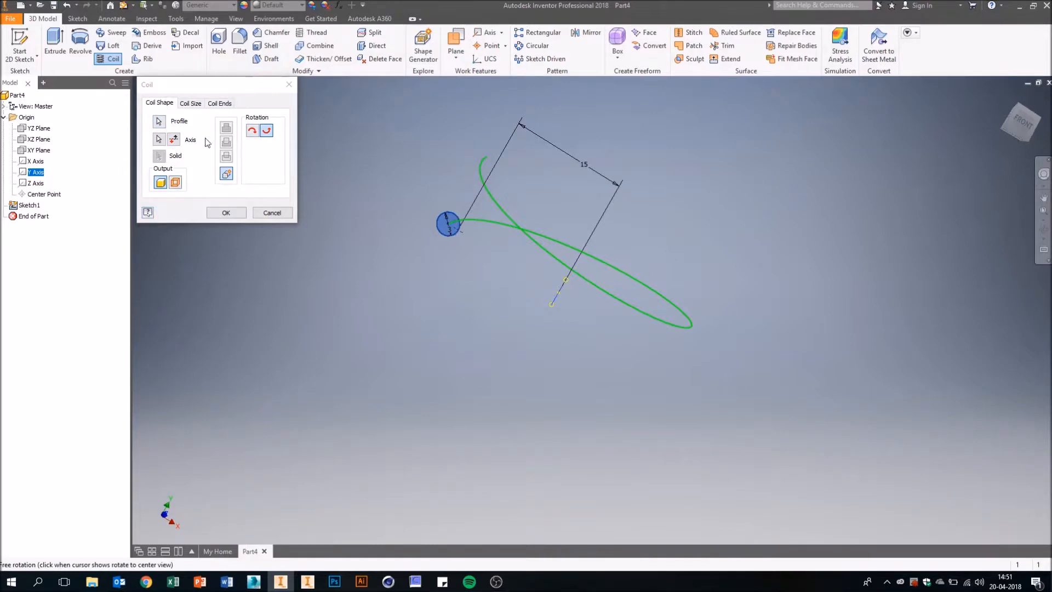
{"action": "left_click", "coordinate": [188, 104]}
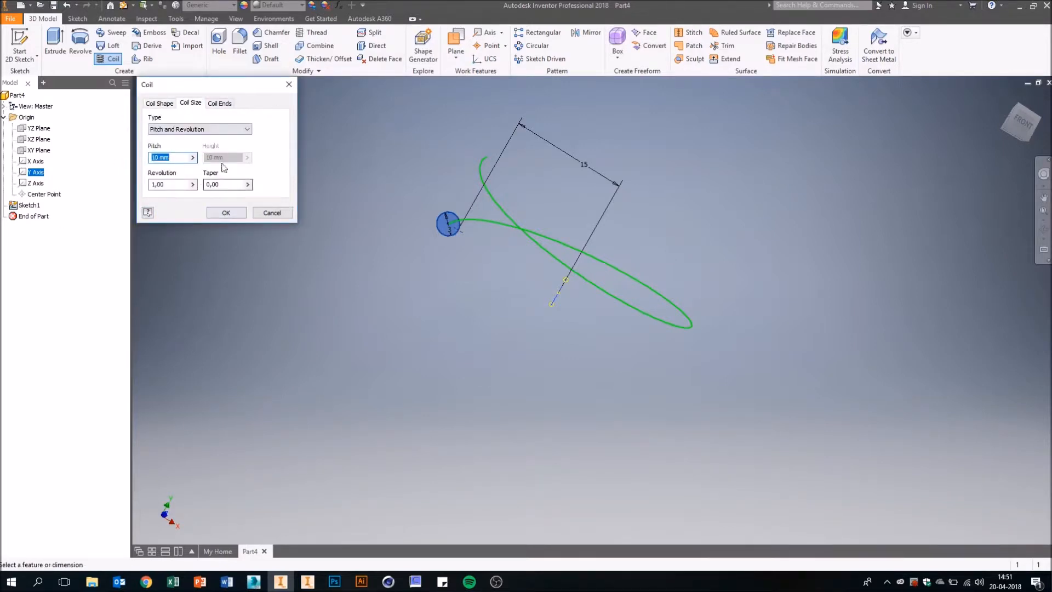
{"action": "left_click", "coordinate": [211, 129]}
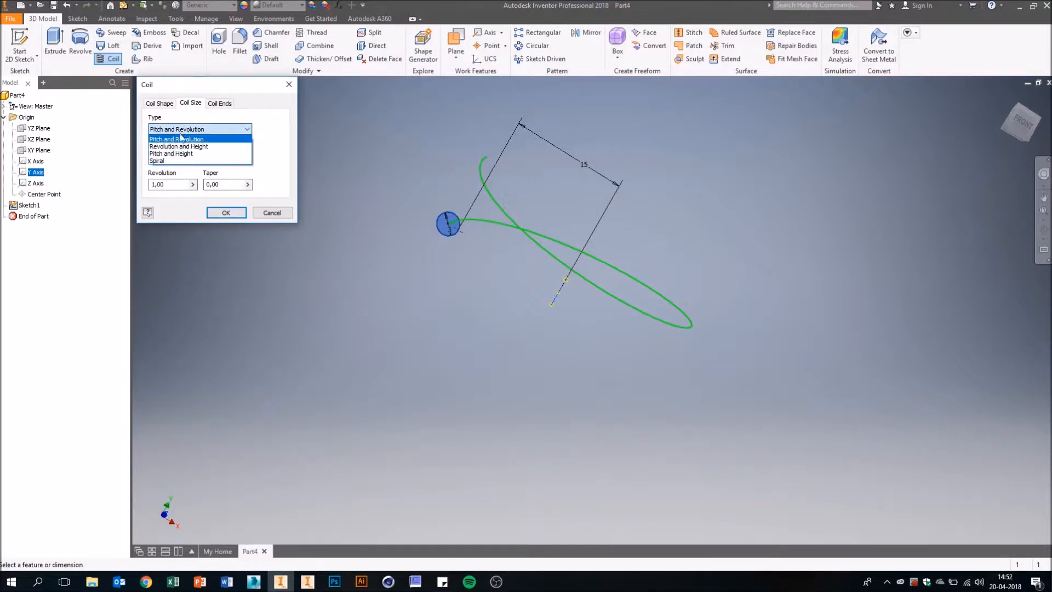
{"action": "left_click", "coordinate": [205, 130]}
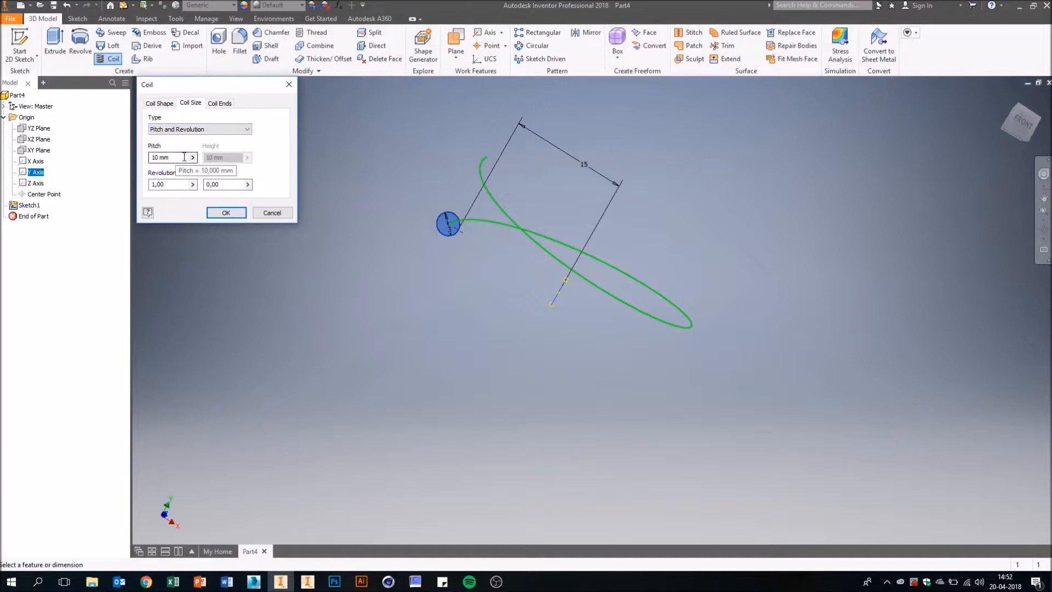
{"action": "double_click", "coordinate": [174, 158]}
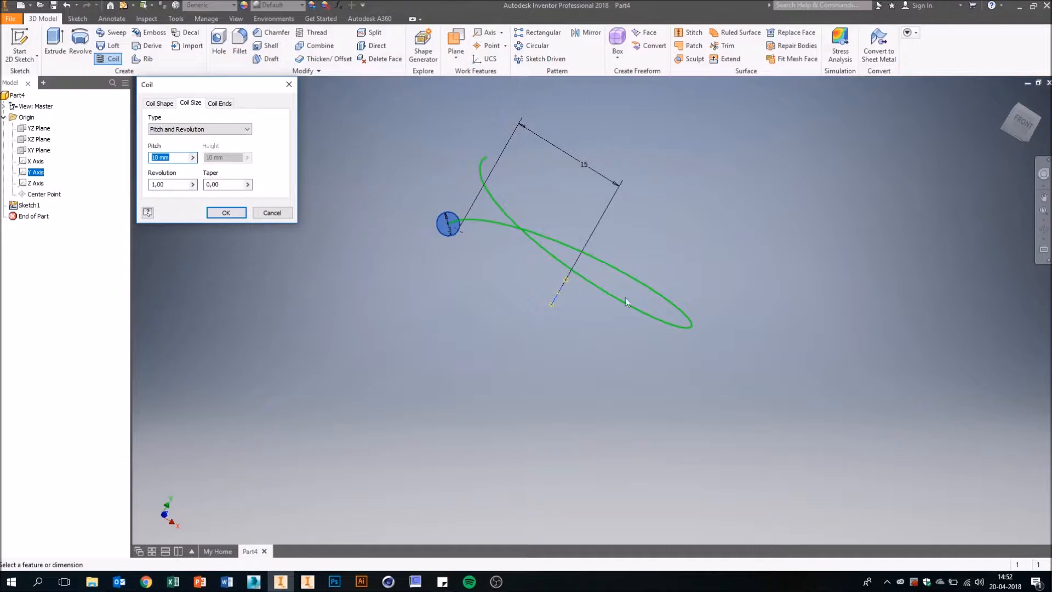
{"action": "left_click", "coordinate": [167, 185]}
{"action": "type", "text": "5"}
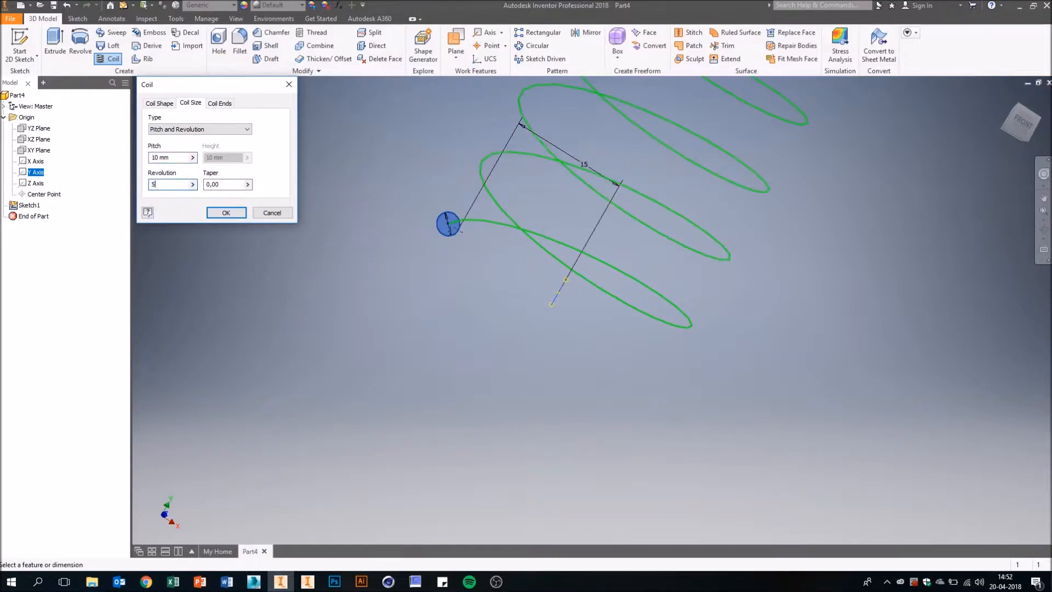
Set the coil's pitch to 25 mm and check the whole preview of the spring
{"action": "scroll", "coordinate": [672, 289], "scroll_direction": "down", "scroll_amount": 3}
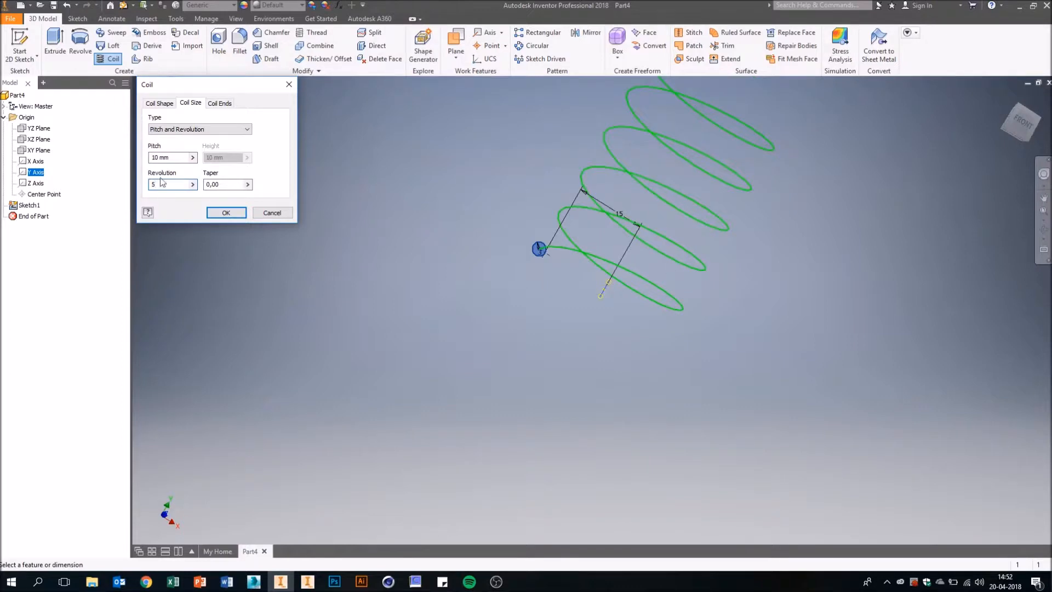
{"action": "left_click", "coordinate": [176, 158]}
{"action": "type", "text": "25"}
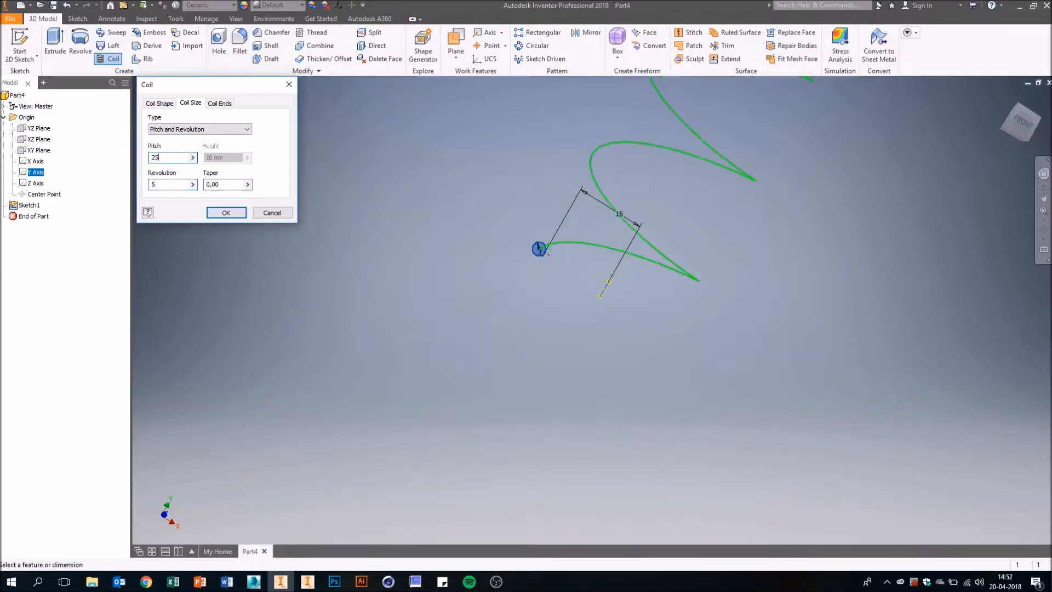
{"action": "scroll", "coordinate": [723, 330], "scroll_direction": "down", "scroll_amount": 5}
{"action": "scroll", "coordinate": [782, 196], "scroll_direction": "up", "scroll_amount": 3}
{"action": "scroll", "coordinate": [652, 366], "scroll_direction": "up", "scroll_amount": 3}
{"action": "scroll", "coordinate": [616, 425], "scroll_direction": "down", "scroll_amount": 3}
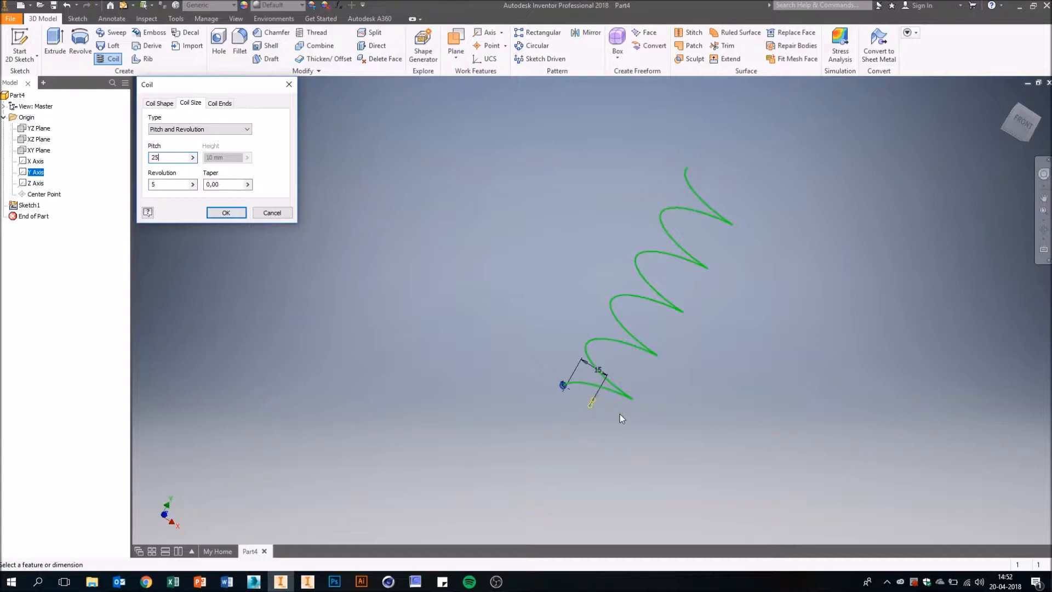
Change the coil size type to Revolution and Height, with 10 revolutions and a height of 100 mm
{"action": "mouse_move", "coordinate": [496, 581]}
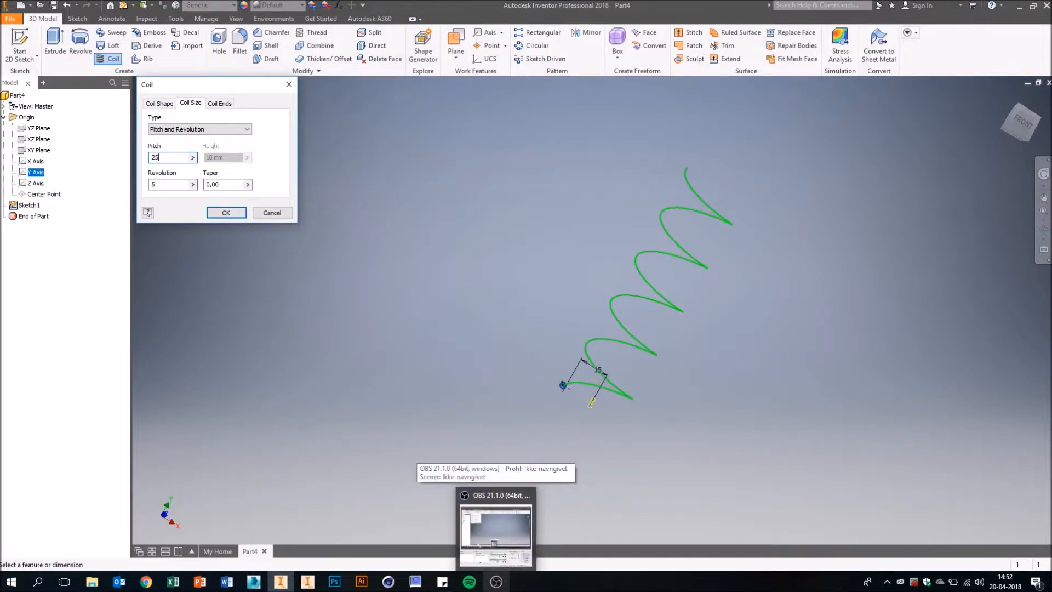
{"action": "left_click", "coordinate": [242, 130]}
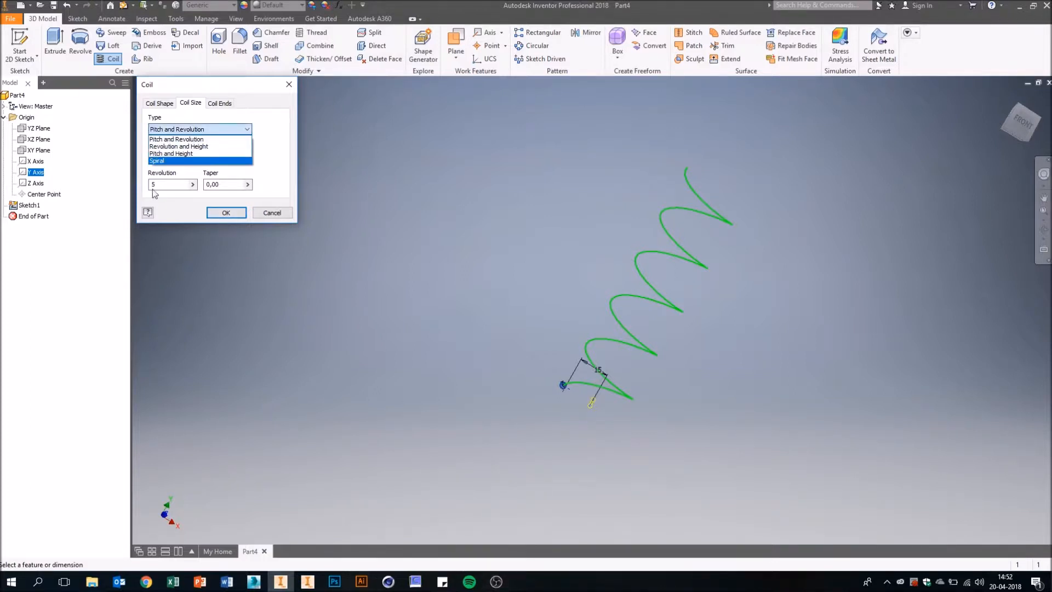
{"action": "left_click", "coordinate": [197, 146]}
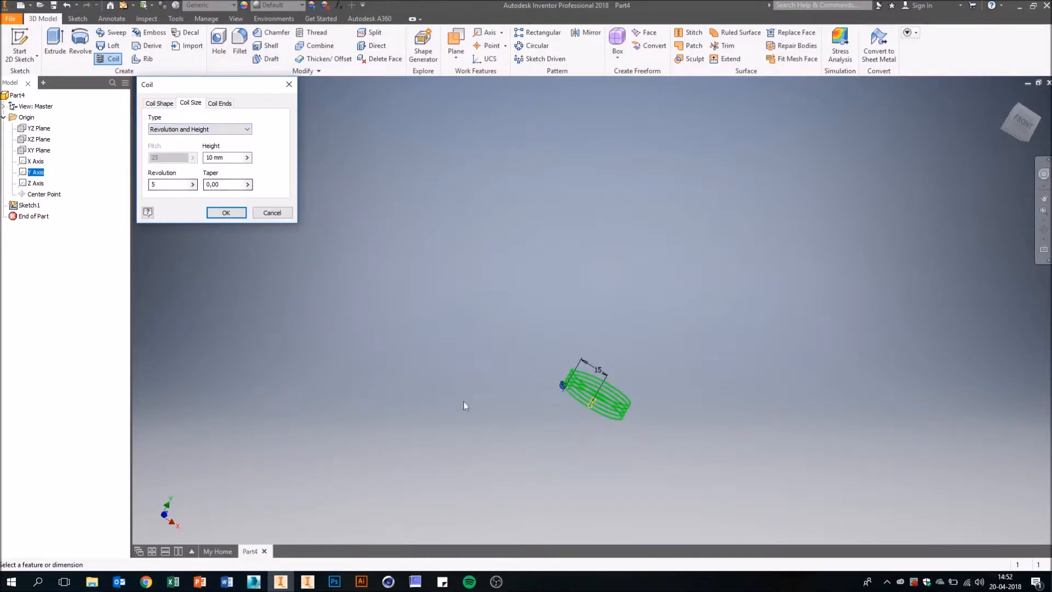
{"action": "scroll", "coordinate": [594, 422], "scroll_direction": "down", "scroll_amount": 5}
{"action": "double_click", "coordinate": [170, 184]}
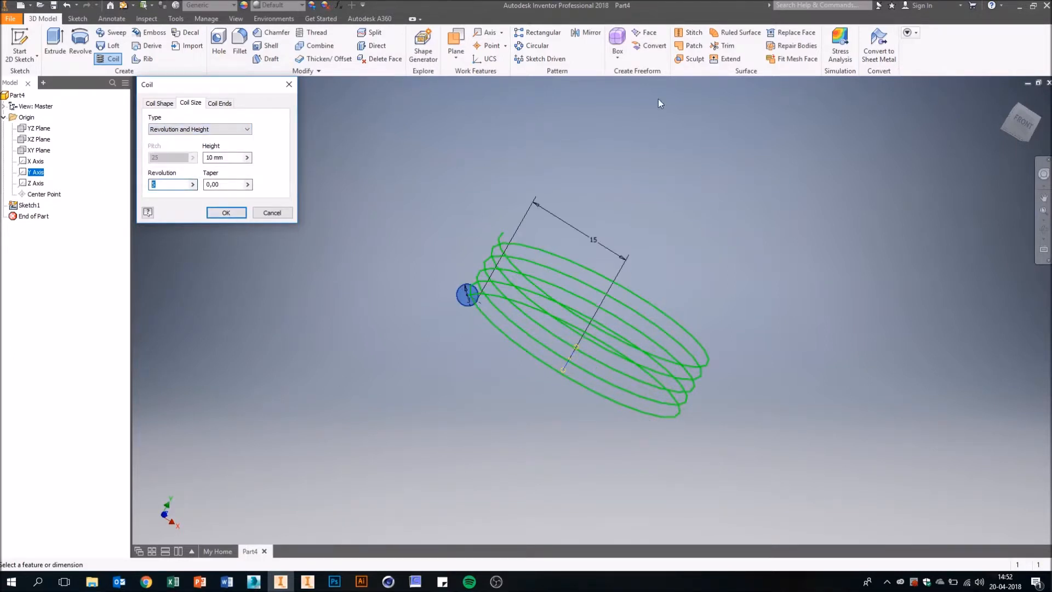
{"action": "type", "text": "10"}
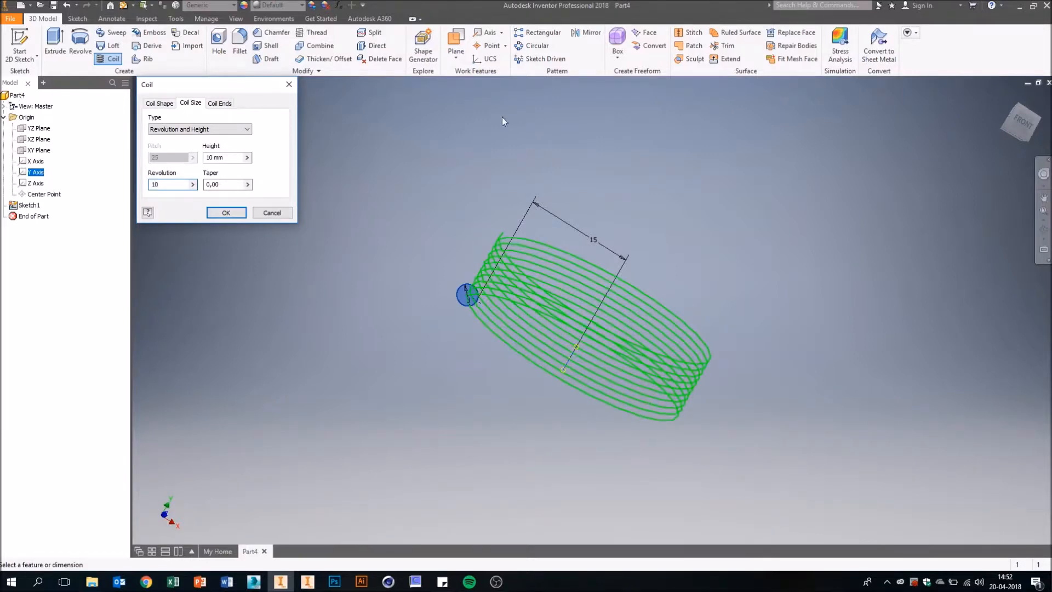
{"action": "double_click", "coordinate": [237, 157]}
{"action": "type", "text": "100"}
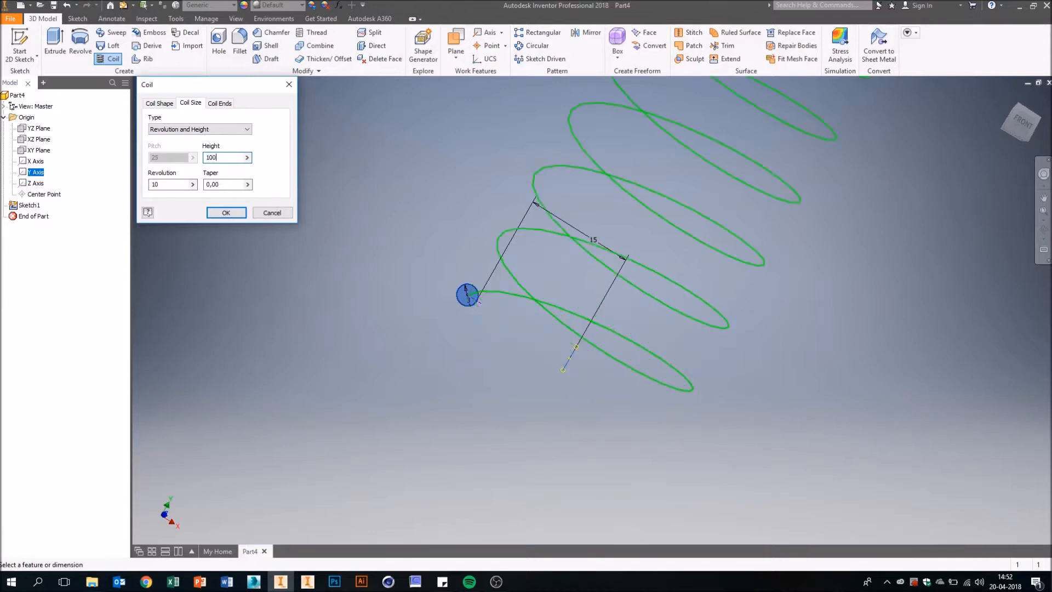
{"action": "scroll", "coordinate": [673, 270], "scroll_direction": "down", "scroll_amount": 3}
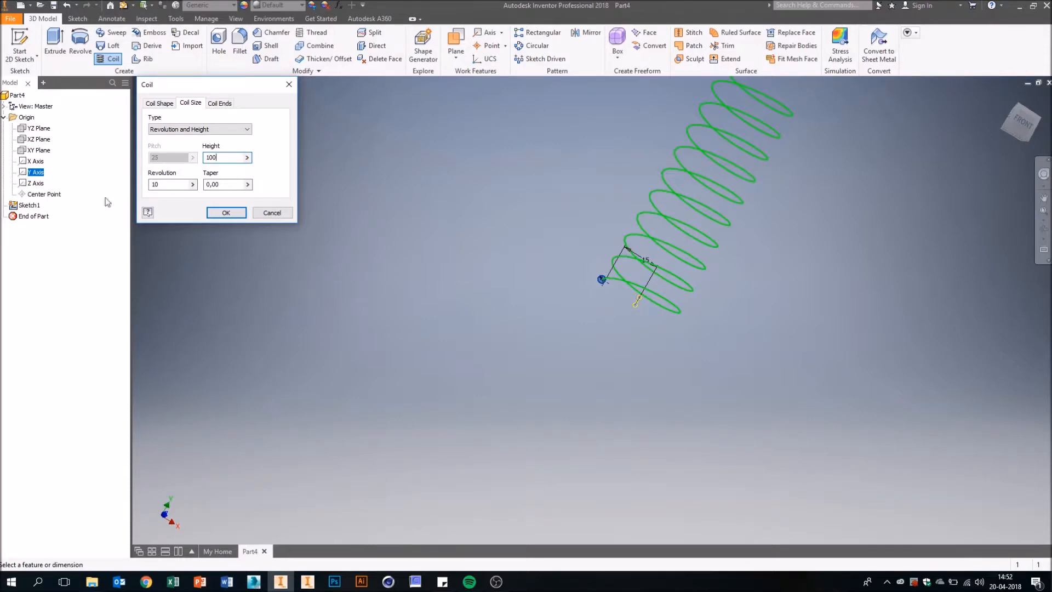
Try a taper of 25 on the coil and inspect the conical preview
{"action": "left_click_drag", "start_coordinate": [227, 187], "coordinate": [150, 191]}
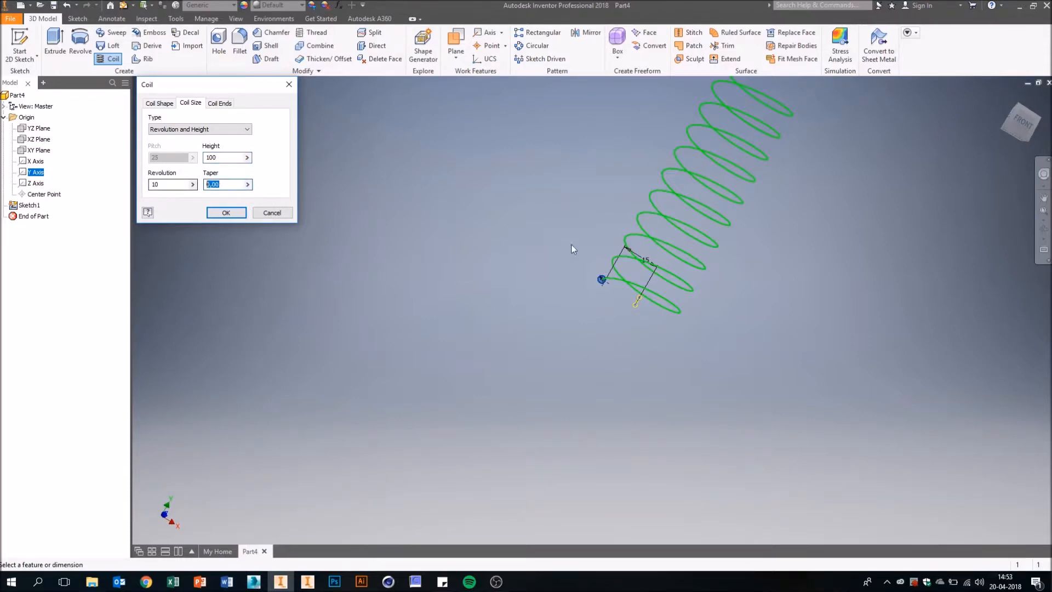
{"action": "type", "text": "25"}
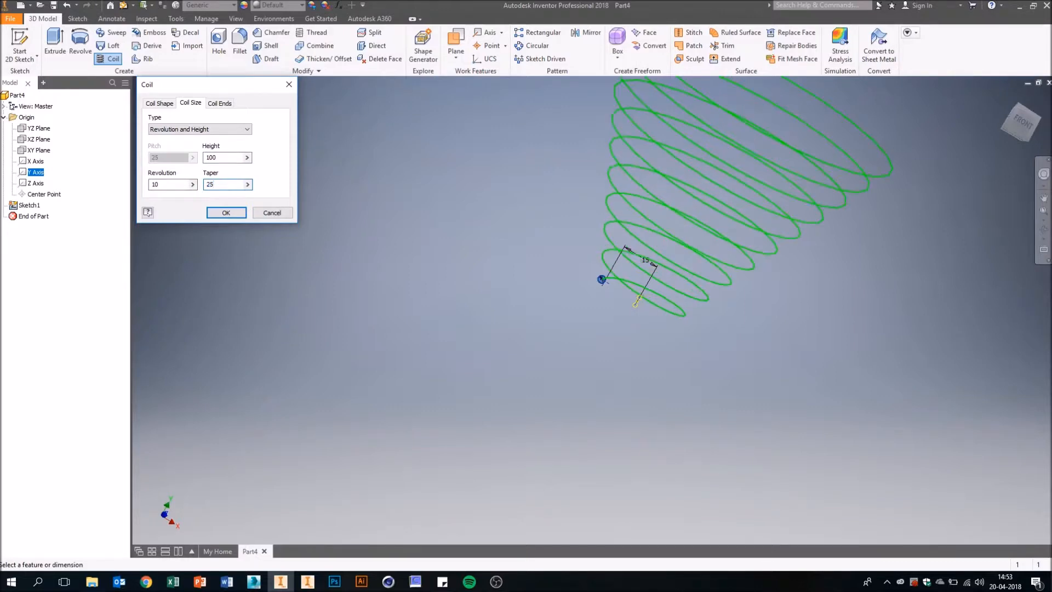
{"action": "scroll", "coordinate": [709, 285], "scroll_direction": "up", "scroll_amount": 3}
{"action": "scroll", "coordinate": [763, 148], "scroll_direction": "down", "scroll_amount": 3}
{"action": "scroll", "coordinate": [774, 143], "scroll_direction": "up", "scroll_amount": 3}
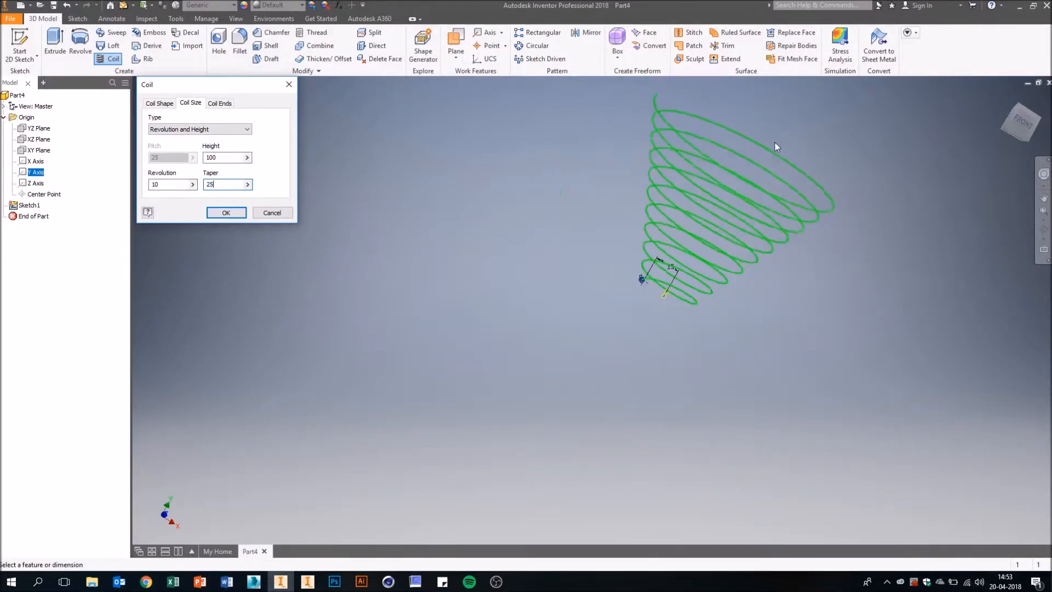
{"action": "middle_click_drag", "start_coordinate": [810, 187], "coordinate": [741, 252], "text": "shift"}
Set the coil's taper to 0 and create the spring
{"action": "double_click", "coordinate": [211, 184]}
{"action": "type", "text": "0"}
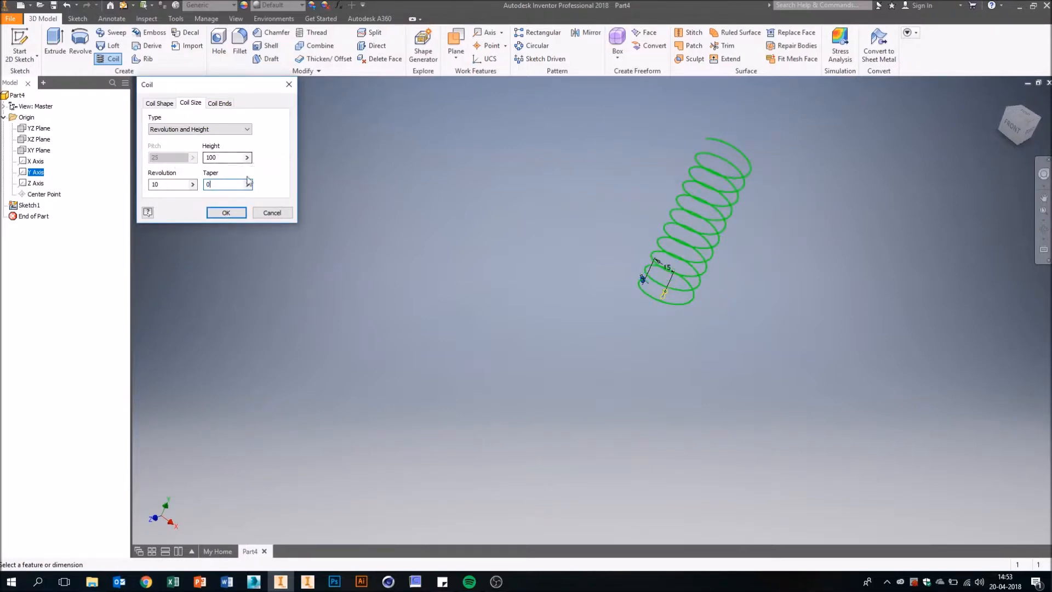
{"action": "left_click", "coordinate": [226, 213]}
{"action": "middle_click_drag", "start_coordinate": [653, 210], "coordinate": [580, 232], "text": "shift"}
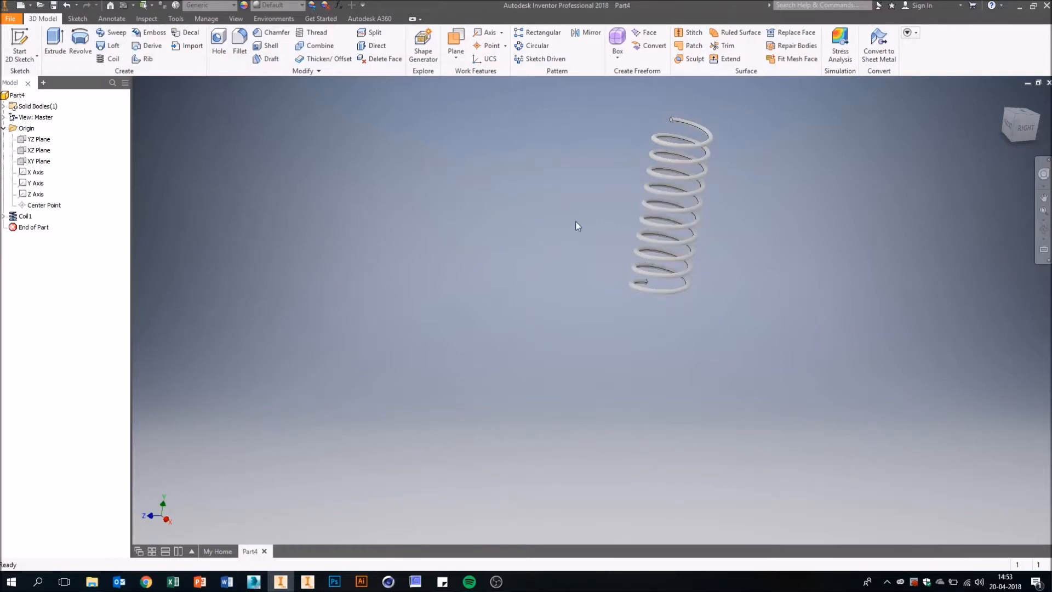
Create a new part from the Standard.ipt template and start a sketch on the horizontal XZ plane
{"action": "left_click", "coordinate": [9, 19]}
{"action": "left_click", "coordinate": [27, 55]}
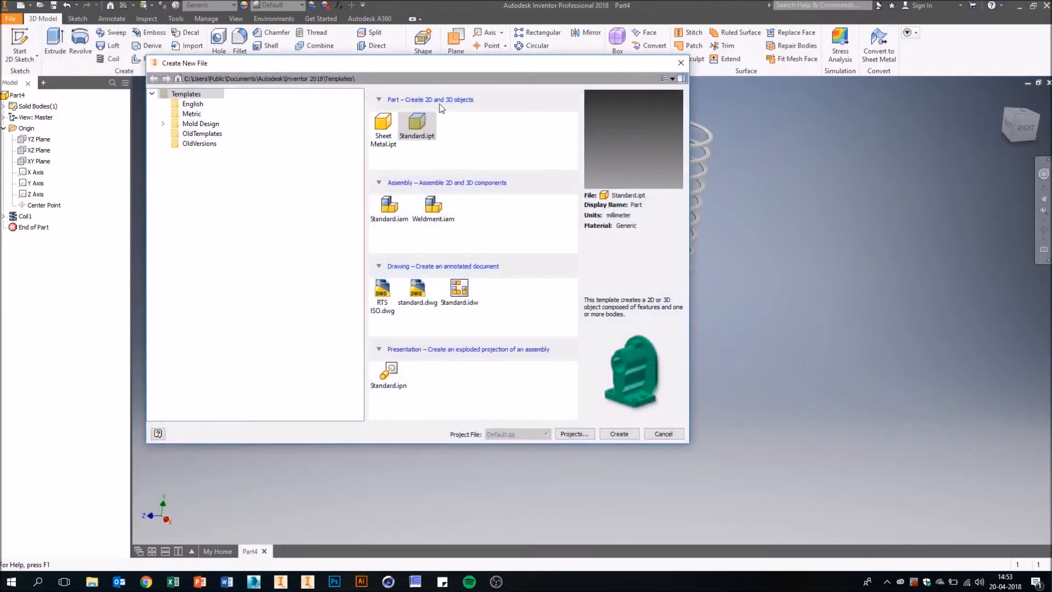
{"action": "double_click", "coordinate": [415, 133]}
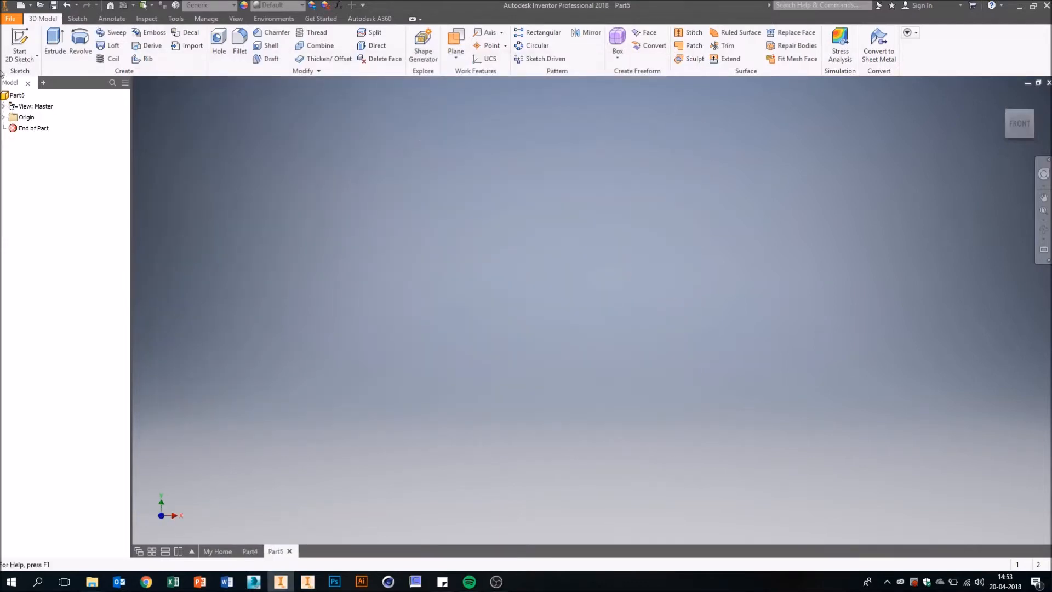
{"action": "left_click", "coordinate": [20, 41]}
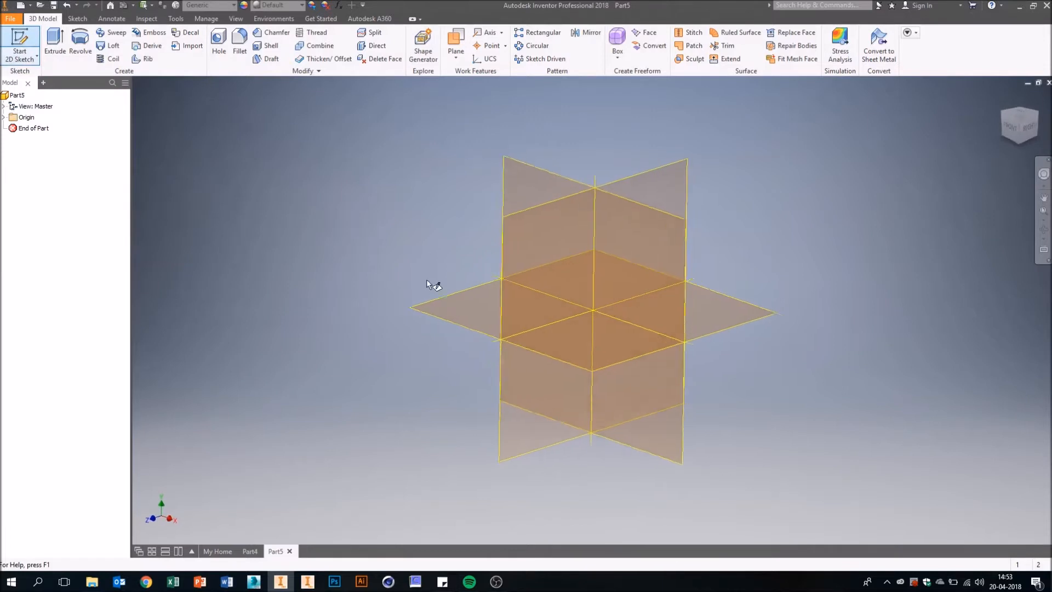
{"action": "left_click", "coordinate": [462, 294]}
{"action": "left_click", "coordinate": [1039, 95]}
Draw a circle 50 mm in diameter centred on the origin
{"action": "left_click", "coordinate": [81, 41]}
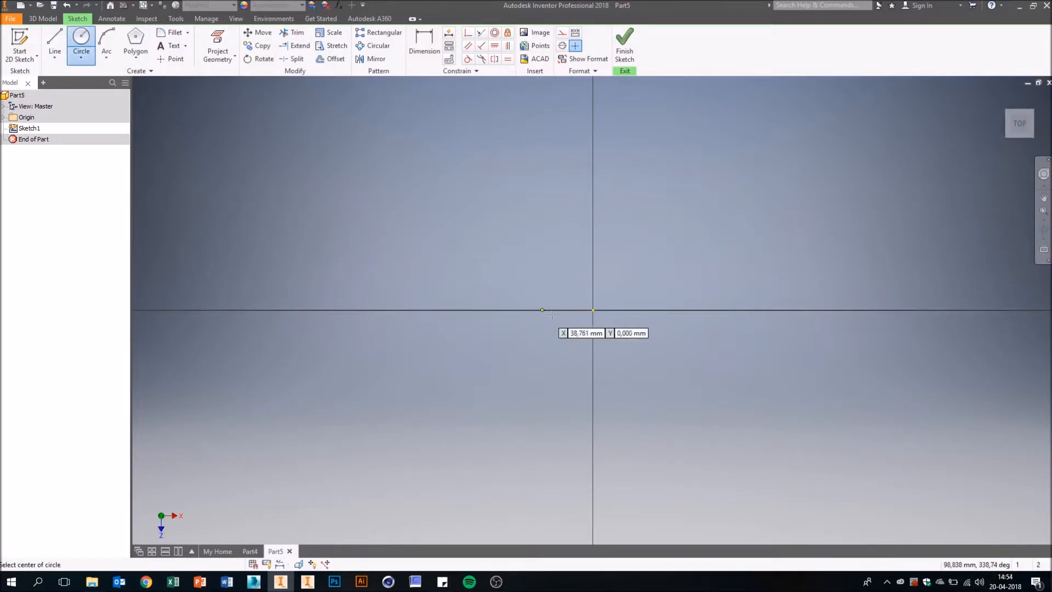
{"action": "left_click", "coordinate": [593, 311]}
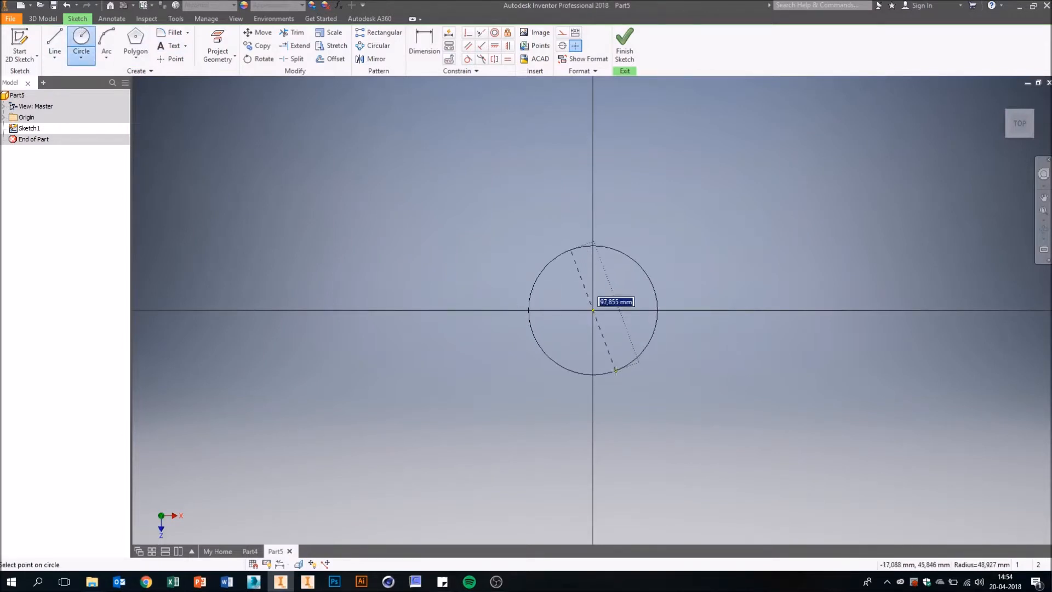
{"action": "type", "text": "50"}
{"action": "key", "text": "Return"}
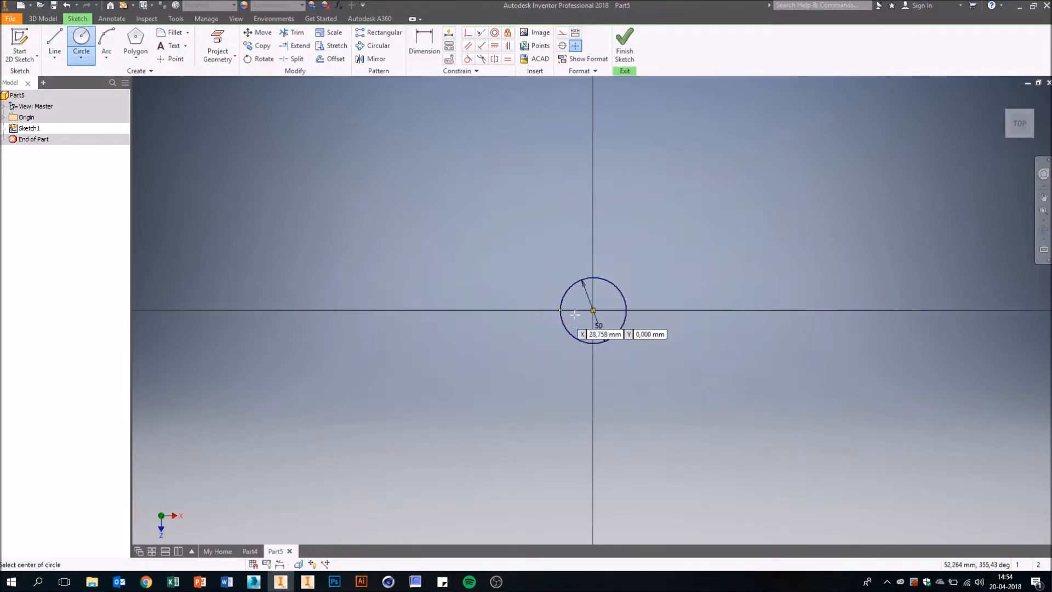
Draw a smaller concentric circle inside, dimension the gap between the two circles to 2 mm, and finish the sketch
{"action": "left_click", "coordinate": [594, 311]}
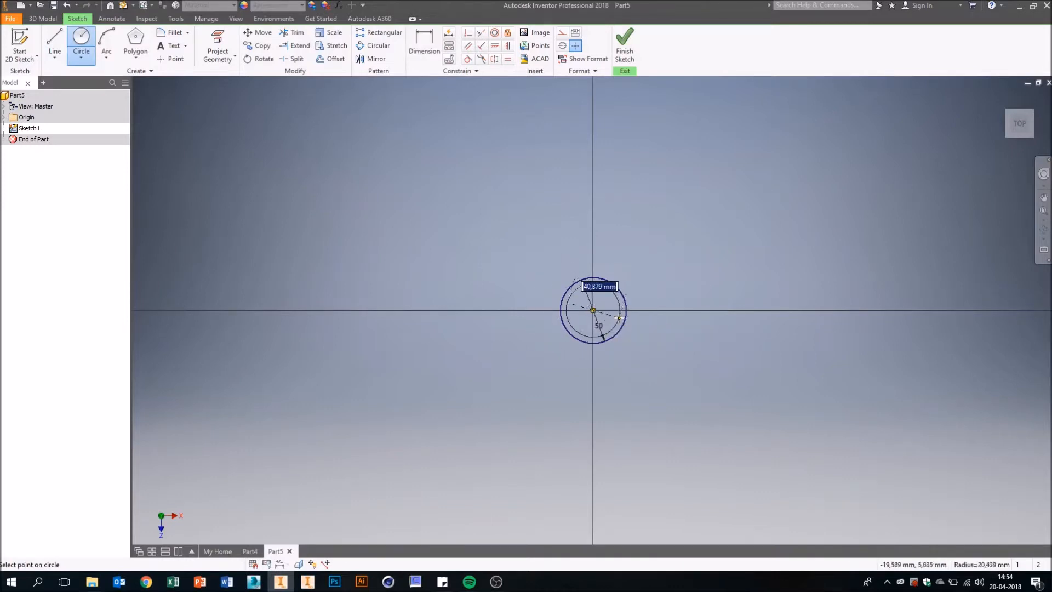
{"action": "key", "text": "Escape"}
{"action": "key", "text": "d"}
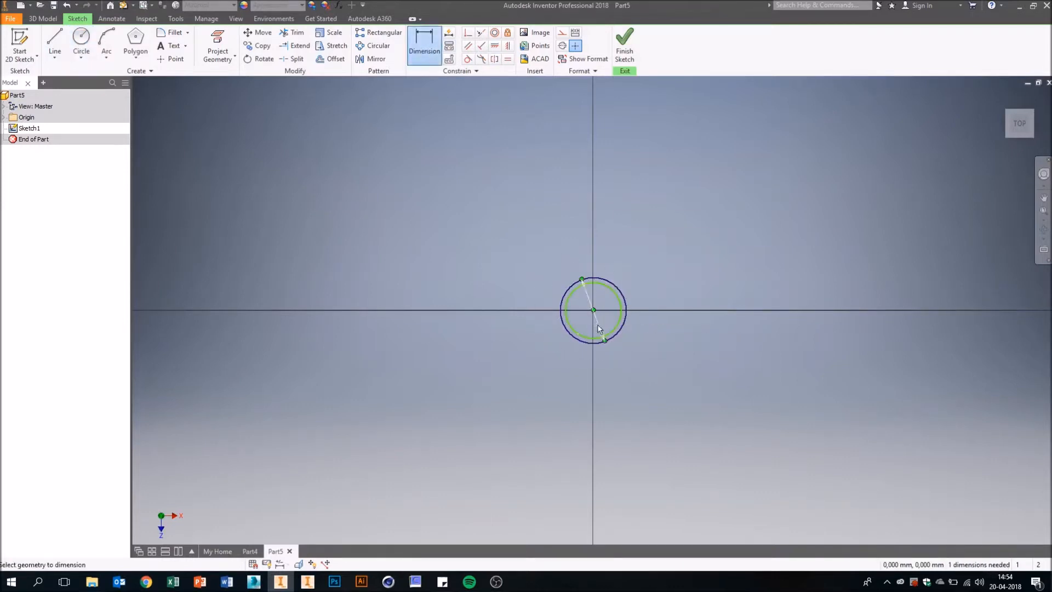
{"action": "left_click", "coordinate": [611, 299]}
{"action": "left_click", "coordinate": [654, 247]}
{"action": "type", "text": "2"}
{"action": "key", "text": "Return"}
{"action": "scroll", "coordinate": [652, 314], "scroll_direction": "up", "scroll_amount": 3}
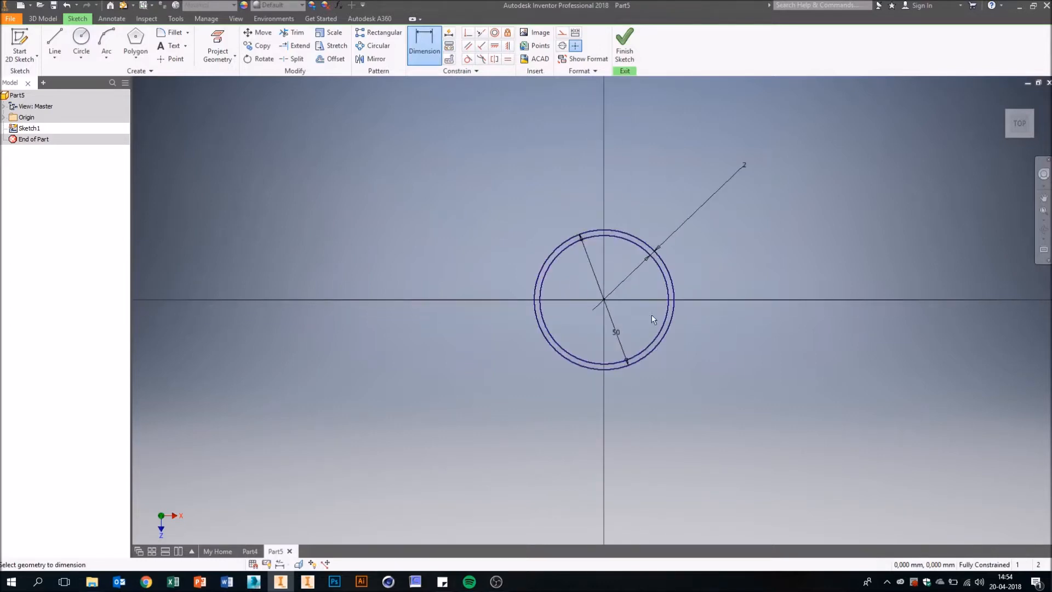
{"action": "left_click", "coordinate": [624, 44]}
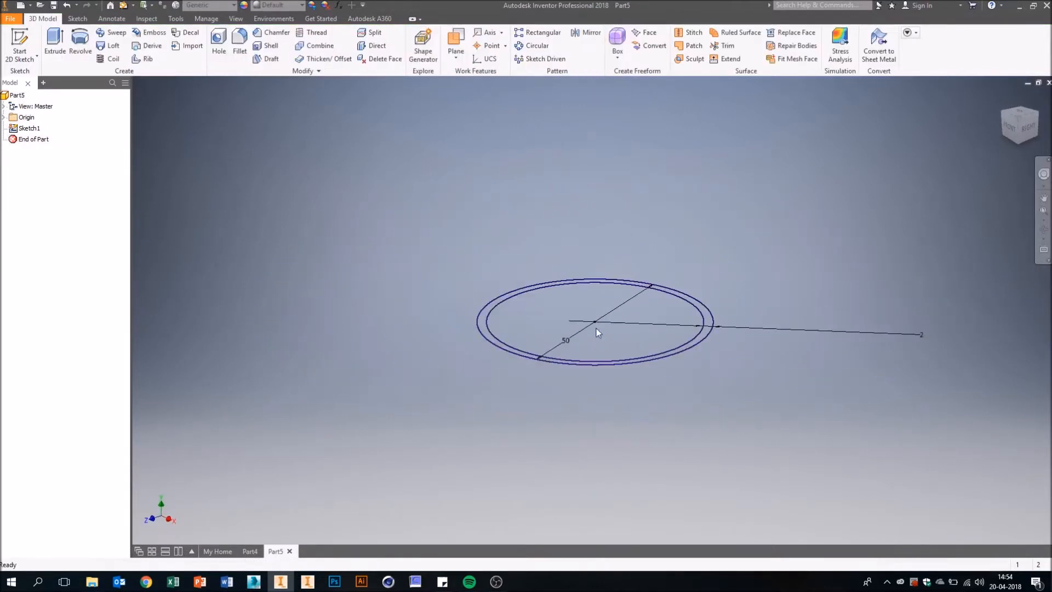
Extrude the ring between the two circles 100 mm into a tube
{"action": "left_click", "coordinate": [57, 53]}
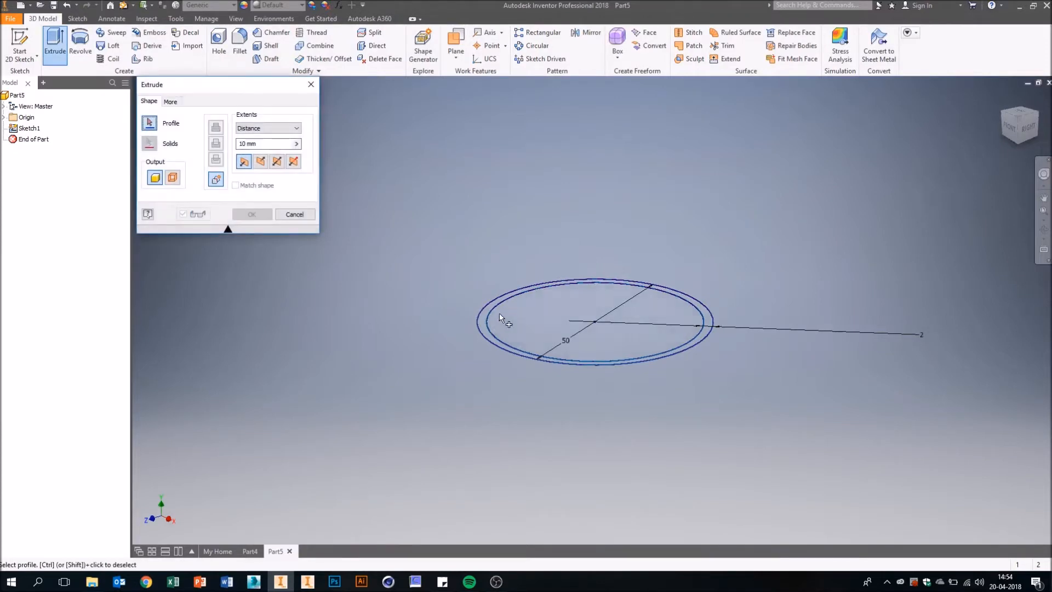
{"action": "left_click", "coordinate": [481, 319]}
{"action": "type", "text": "100"}
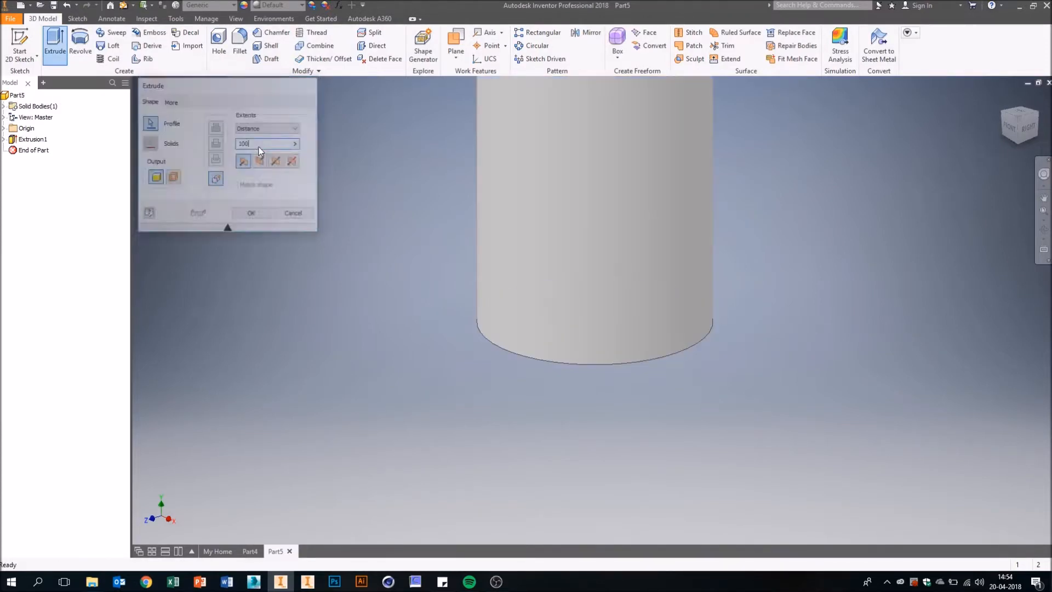
{"action": "key", "text": "Return"}
{"action": "scroll", "coordinate": [306, 197], "scroll_direction": "down", "scroll_amount": 3}
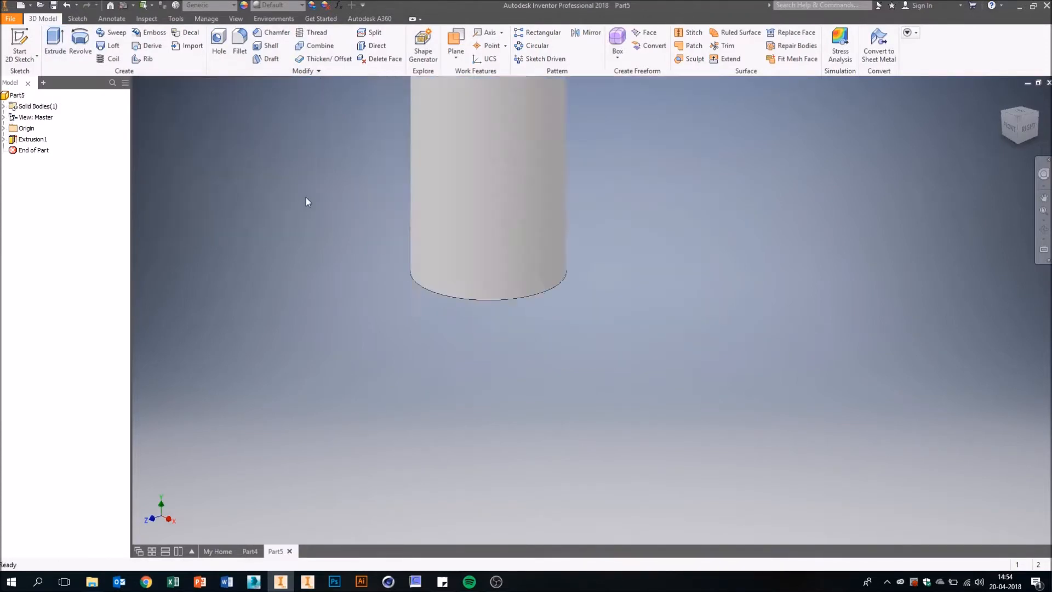
Start a new sketch on the origin's YZ plane and view it straight on from the right
{"action": "mouse_move", "coordinate": [510, 238]}
{"action": "middle_mouse_down", "text": "shift"}
{"action": "mouse_move", "coordinate": [561, 312]}
{"action": "mouse_move", "coordinate": [544, 272]}
{"action": "mouse_move", "coordinate": [515, 253]}
{"action": "middle_mouse_up", "text": "shift"}
{"action": "left_click", "coordinate": [26, 53]}
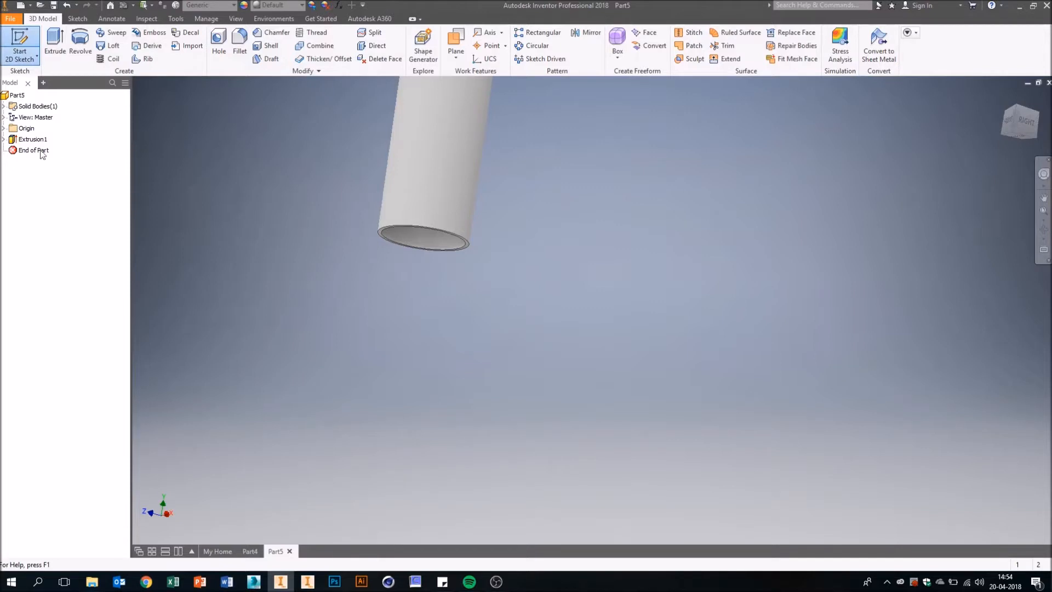
{"action": "left_click", "coordinate": [3, 128]}
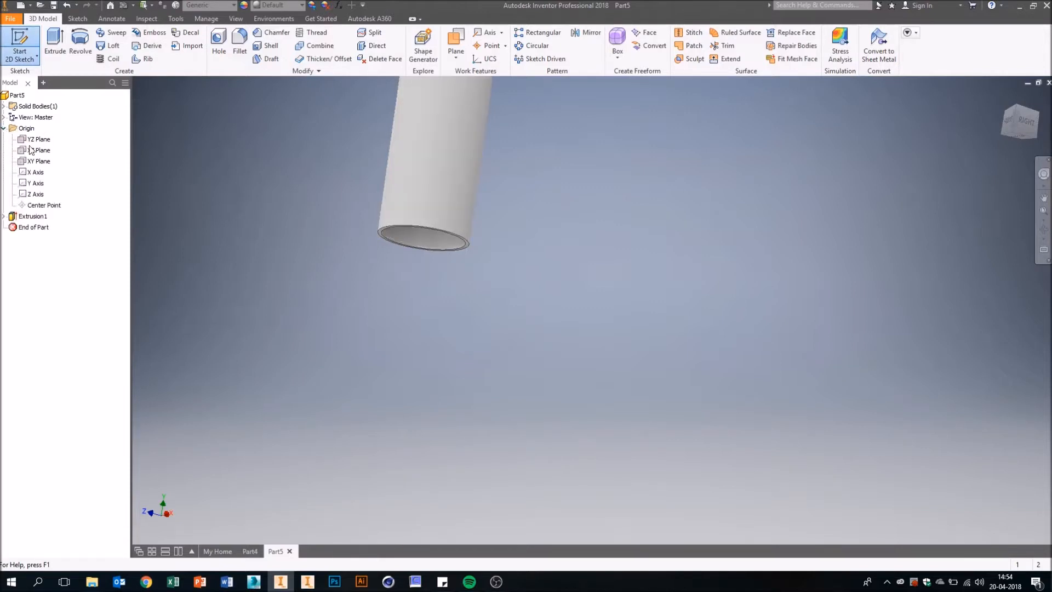
{"action": "left_click", "coordinate": [1026, 125]}
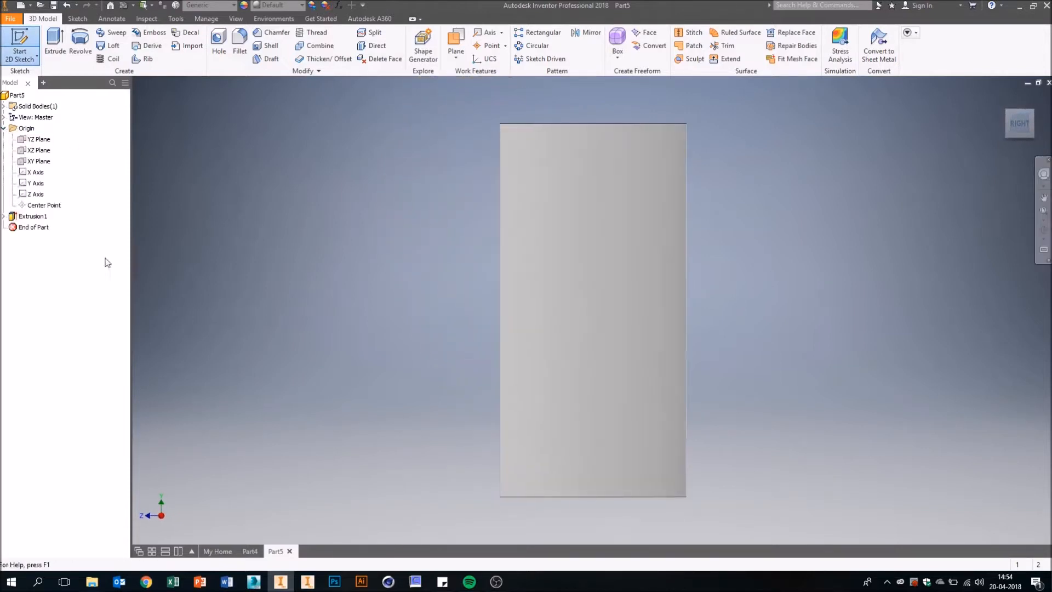
{"action": "left_click", "coordinate": [39, 141]}
{"action": "mouse_move", "coordinate": [753, 275]}
{"action": "middle_mouse_down", "text": "shift"}
{"action": "mouse_move", "coordinate": [761, 347]}
{"action": "mouse_move", "coordinate": [754, 274]}
{"action": "mouse_move", "coordinate": [758, 300]}
{"action": "middle_mouse_up", "text": "shift"}
{"action": "left_click", "coordinate": [1025, 131]}
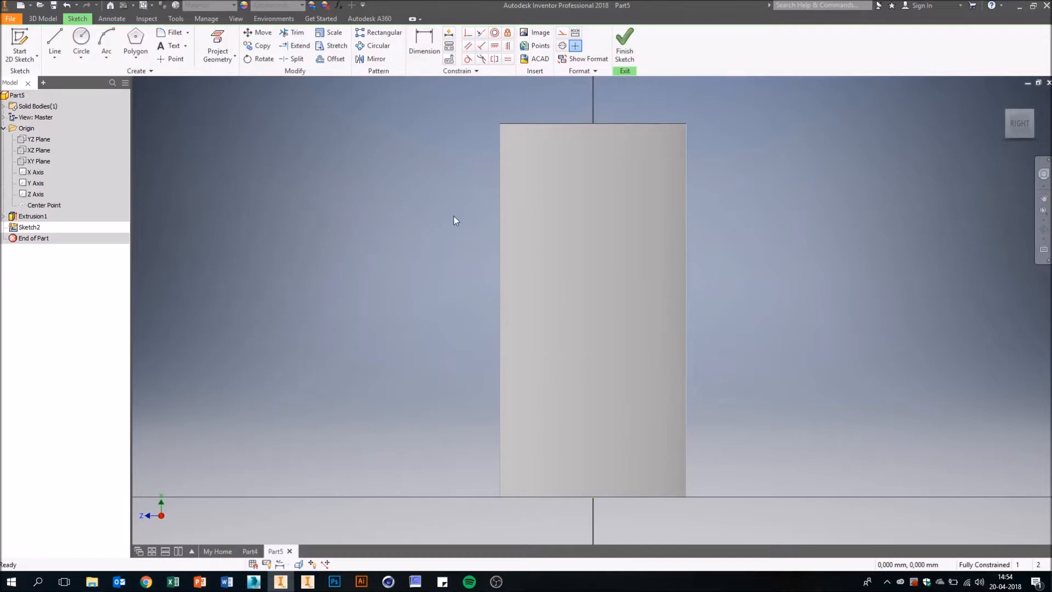
Slice the graphics at the sketch plane to expose the tube's wall section down to its lower end
{"action": "key", "text": "F7"}
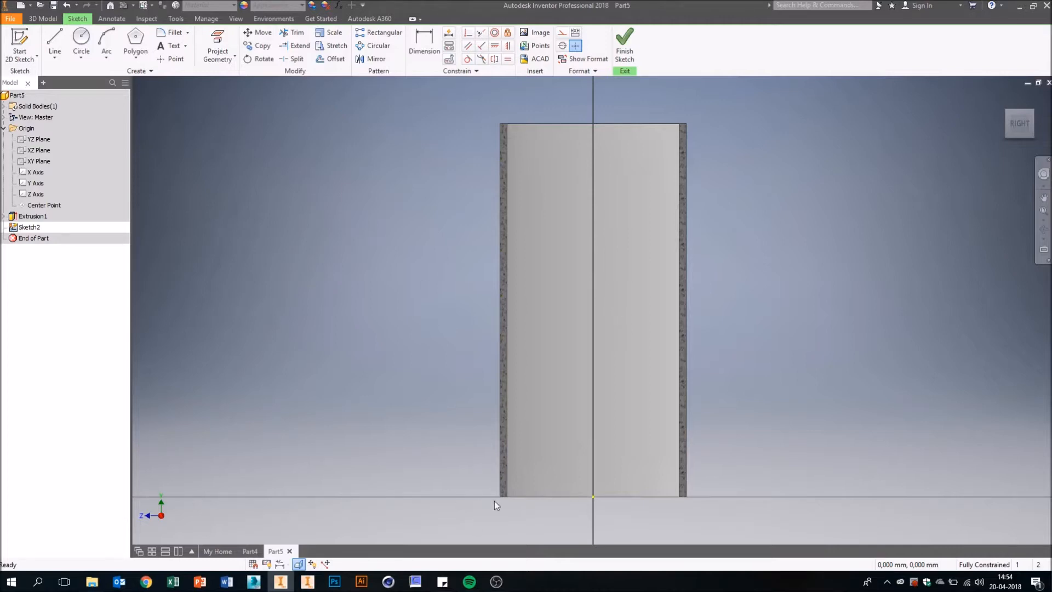
{"action": "scroll", "coordinate": [516, 488], "scroll_direction": "down", "scroll_amount": 3}
{"action": "scroll", "coordinate": [523, 485], "scroll_direction": "up", "scroll_amount": 4}
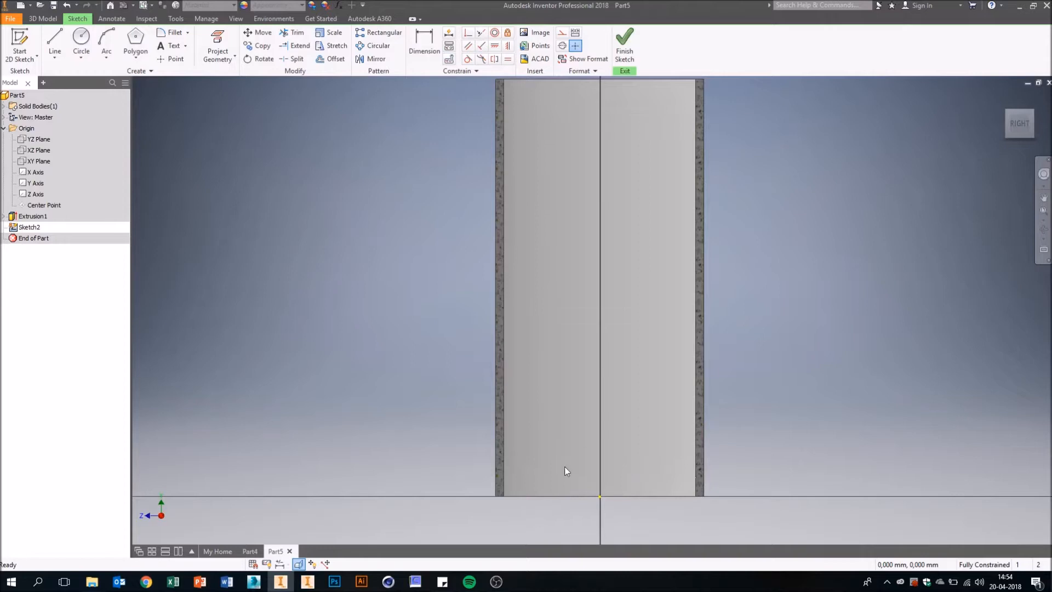
{"action": "middle_click_drag", "start_coordinate": [792, 393], "coordinate": [757, 275]}
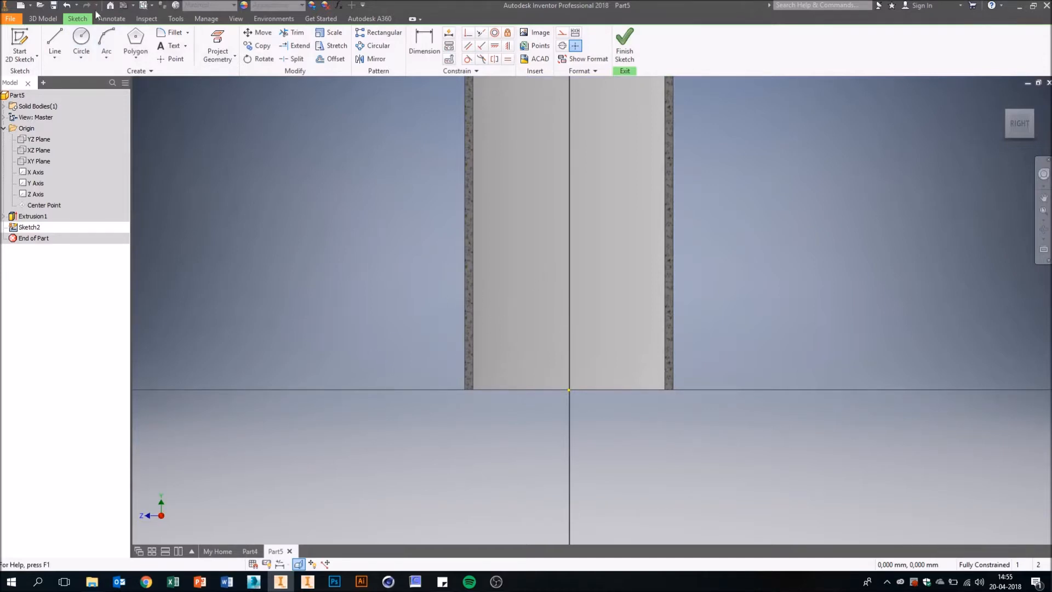
Sketch a rectangle about 7 mm wide and 4 mm high across the tube's left wall section, near the lower end
{"action": "left_click", "coordinate": [136, 57]}
{"action": "left_click", "coordinate": [145, 137]}
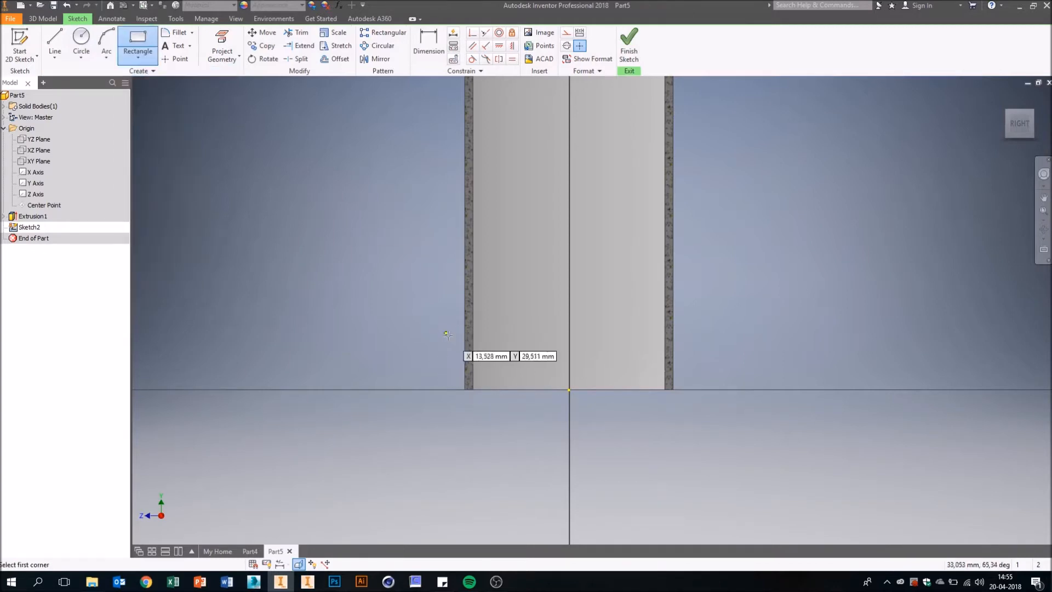
{"action": "left_click", "coordinate": [454, 328]}
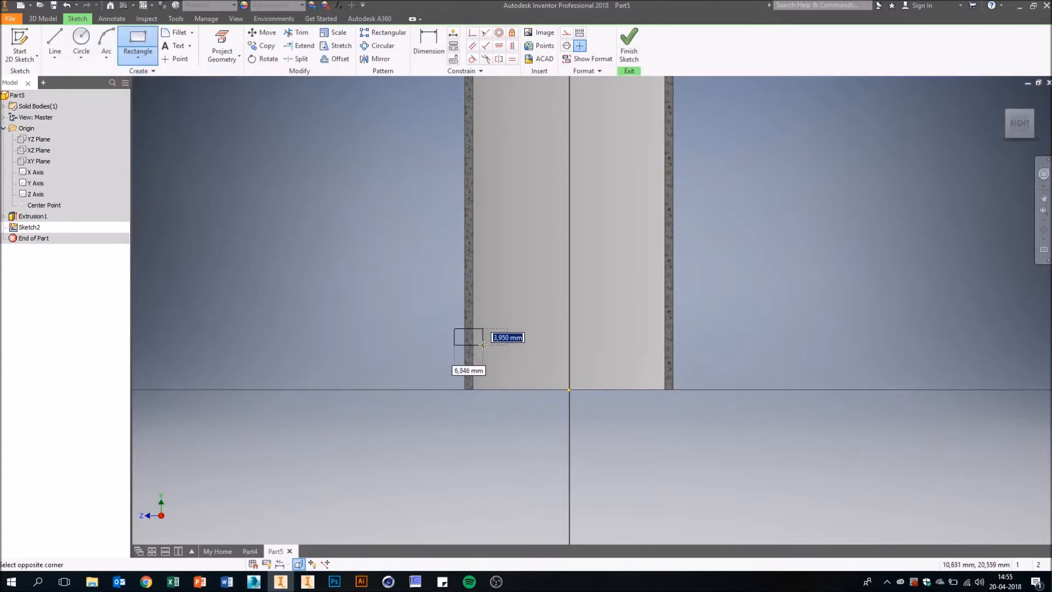
{"action": "left_click", "coordinate": [483, 345]}
{"action": "key", "text": "Escape"}
Dimension the rectangle's height to 5 mm and move the rectangle back across the tube's wall
{"action": "key", "text": "d"}
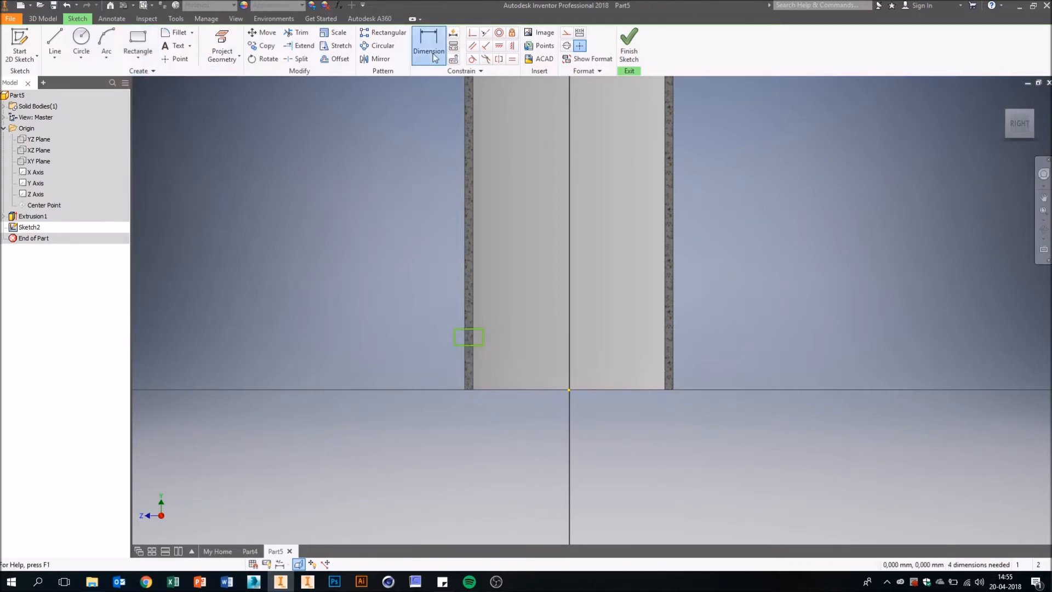
{"action": "left_click", "coordinate": [467, 337]}
{"action": "left_click", "coordinate": [428, 331]}
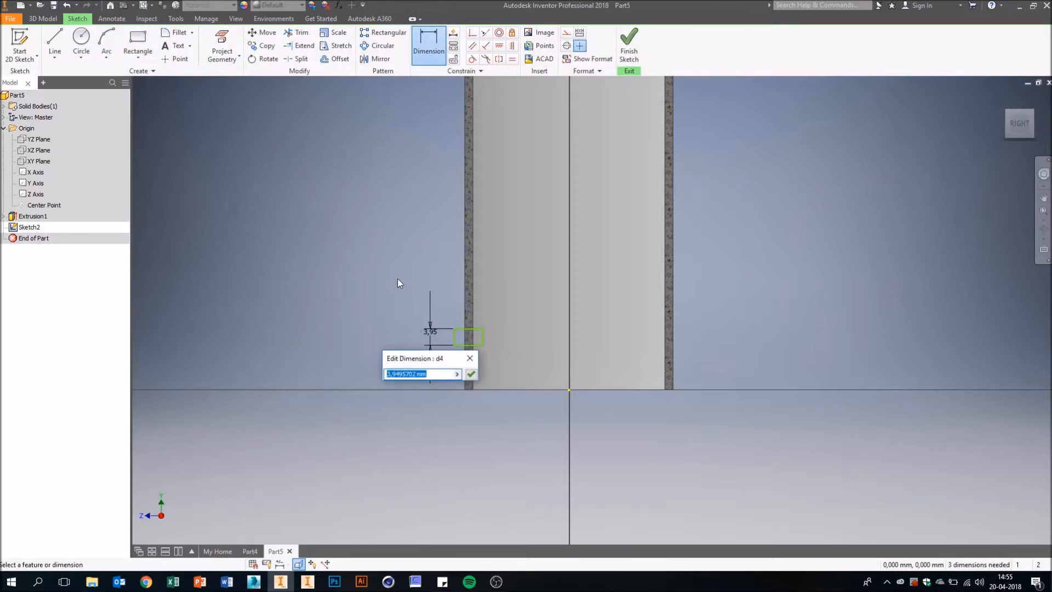
{"action": "type", "text": "5"}
{"action": "key", "text": "Return"}
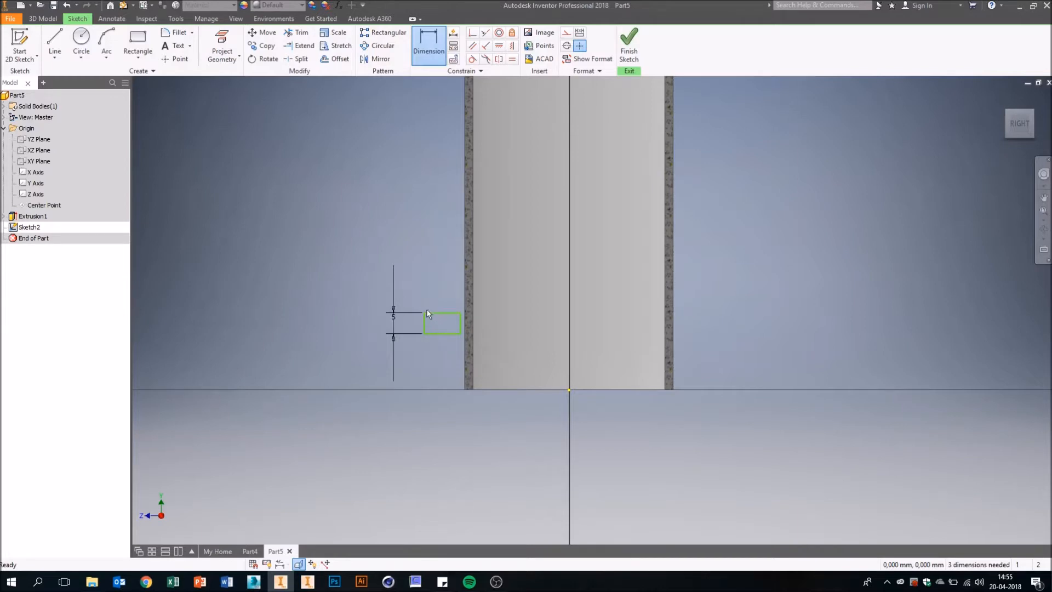
{"action": "key", "text": "Escape"}
{"action": "left_click_drag", "start_coordinate": [424, 314], "coordinate": [453, 326]}
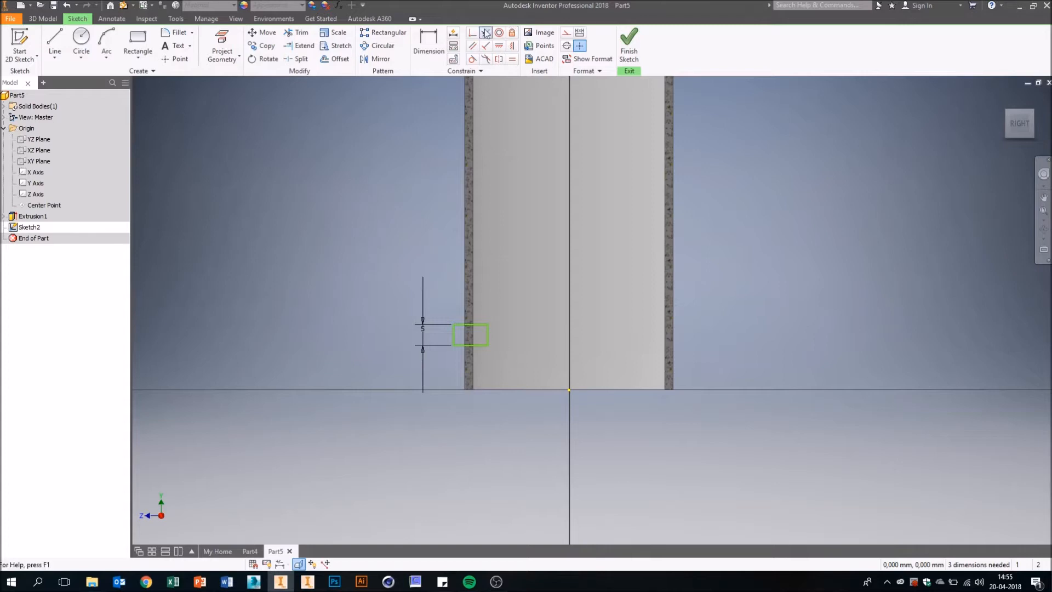
Dimension the rectangle's inner edge 20 mm horizontally from the origin point
{"action": "left_click", "coordinate": [429, 44]}
{"action": "left_click", "coordinate": [486, 336]}
{"action": "left_click", "coordinate": [569, 390]}
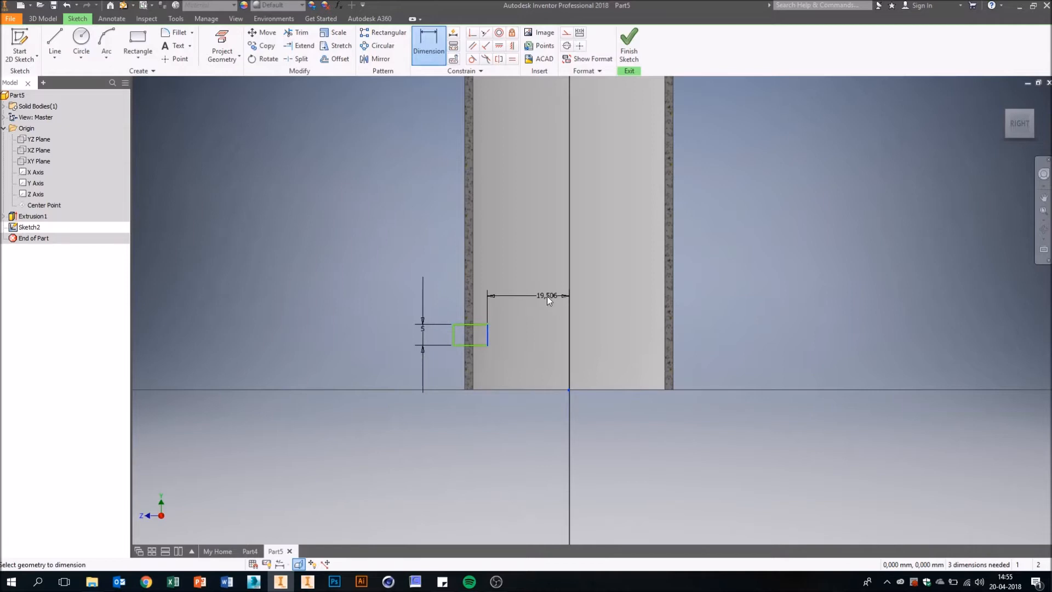
{"action": "left_click", "coordinate": [547, 296]}
{"action": "type", "text": "20"}
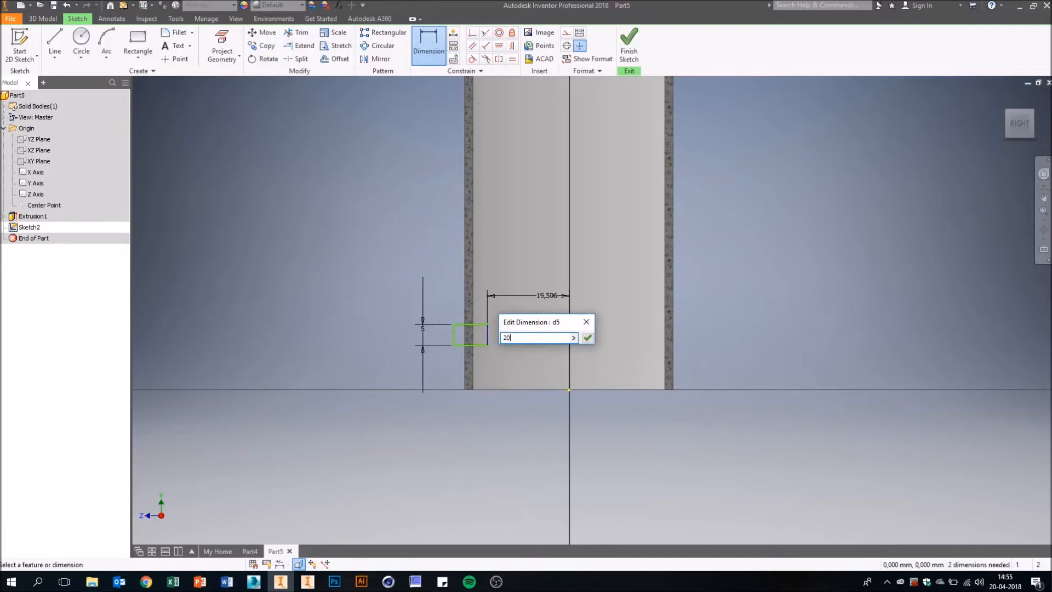
{"action": "key", "text": "Return"}
Dimension the rectangle's width to 8 mm between its two vertical edges
{"action": "left_click", "coordinate": [486, 336]}
{"action": "left_click", "coordinate": [452, 334]}
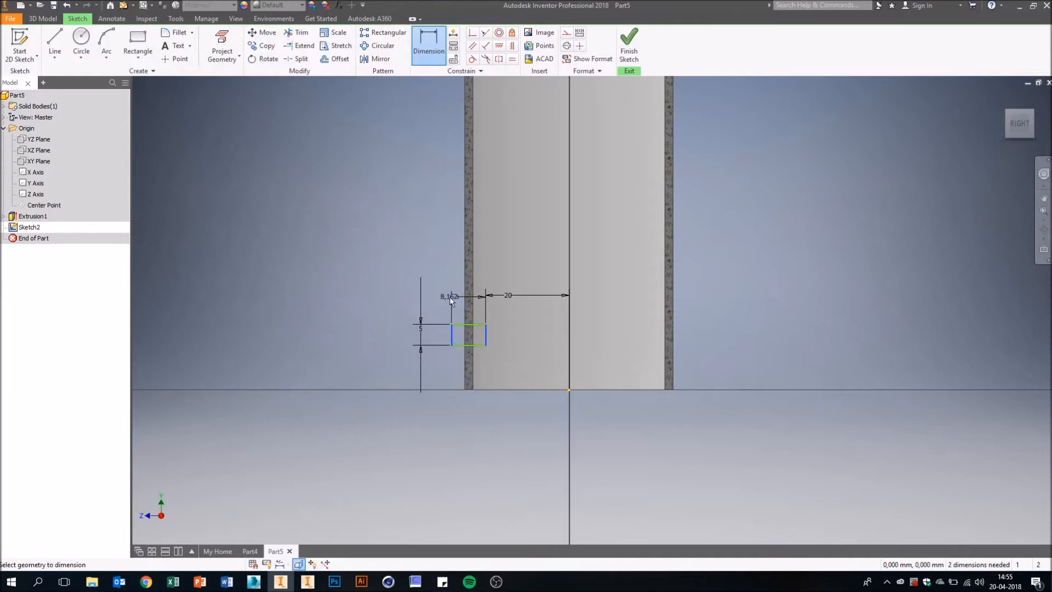
{"action": "left_click", "coordinate": [450, 300]}
{"action": "type", "text": "8"}
{"action": "key", "text": "Return"}
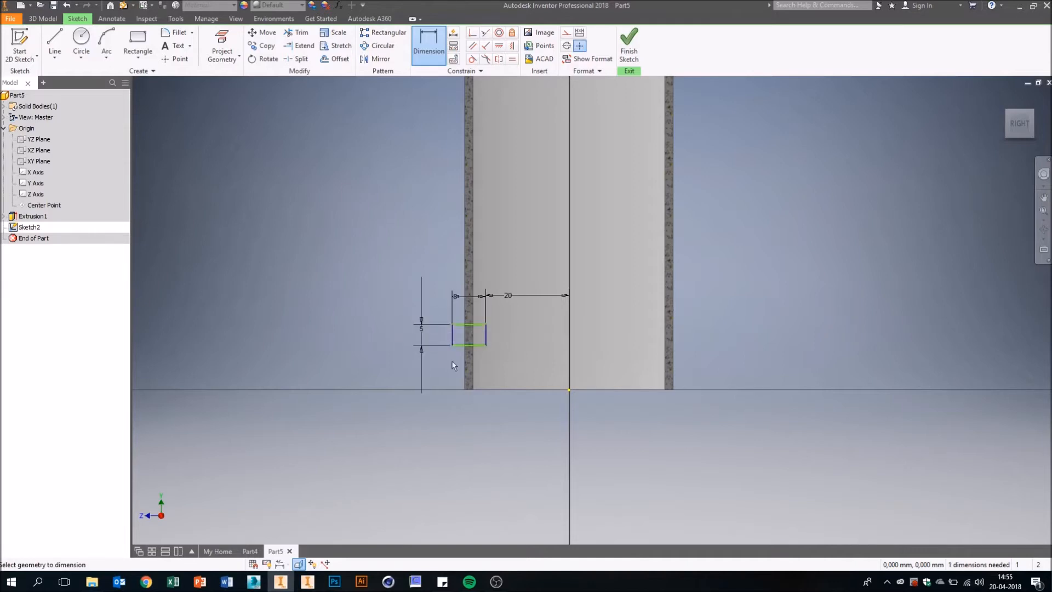
Dimension the rectangle's lower edge 10 mm above the origin point and finish the sketch
{"action": "left_click", "coordinate": [468, 347]}
{"action": "left_click", "coordinate": [568, 389]}
{"action": "left_click", "coordinate": [525, 364]}
{"action": "type", "text": "10"}
{"action": "key", "text": "Return"}
{"action": "key", "text": "Escape"}
{"action": "scroll", "coordinate": [506, 184], "scroll_direction": "down", "scroll_amount": 2}
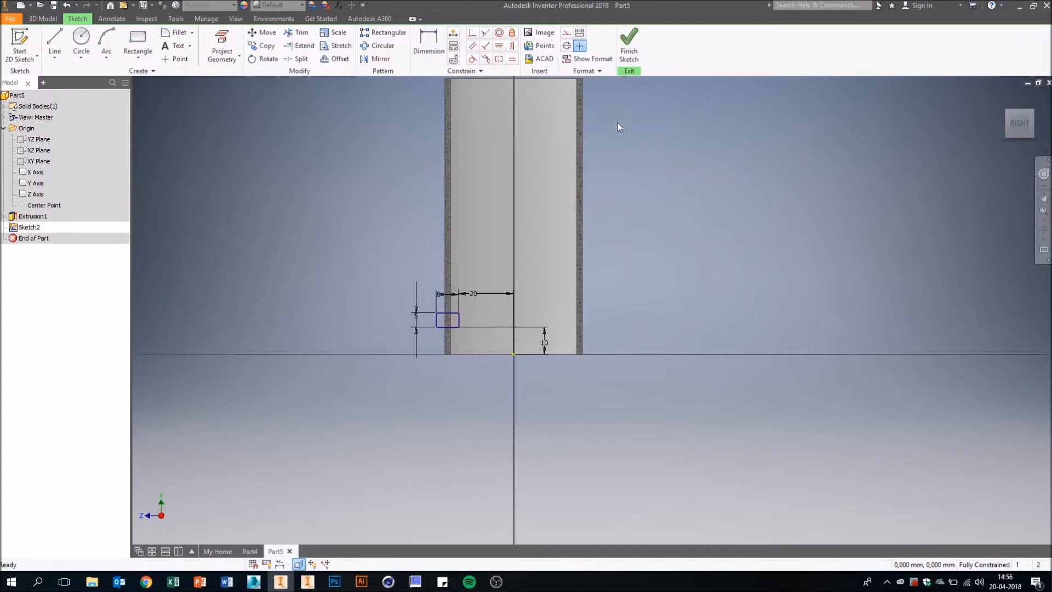
{"action": "left_click", "coordinate": [629, 46]}
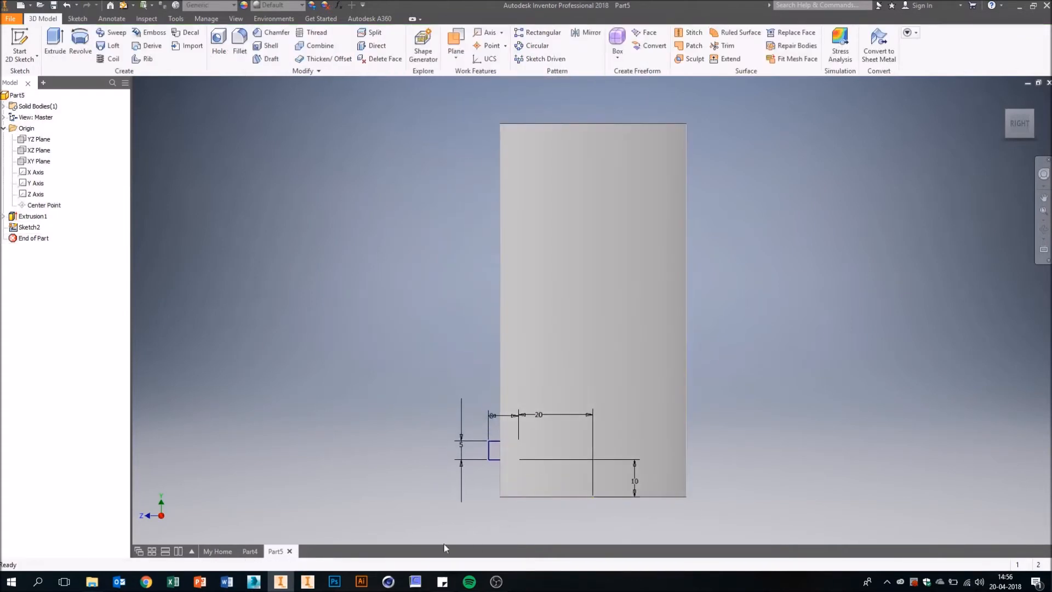
Start a Coil from the rectangular profile, set it to cut, and use the origin's Y axis as its axis
{"action": "left_click", "coordinate": [109, 59]}
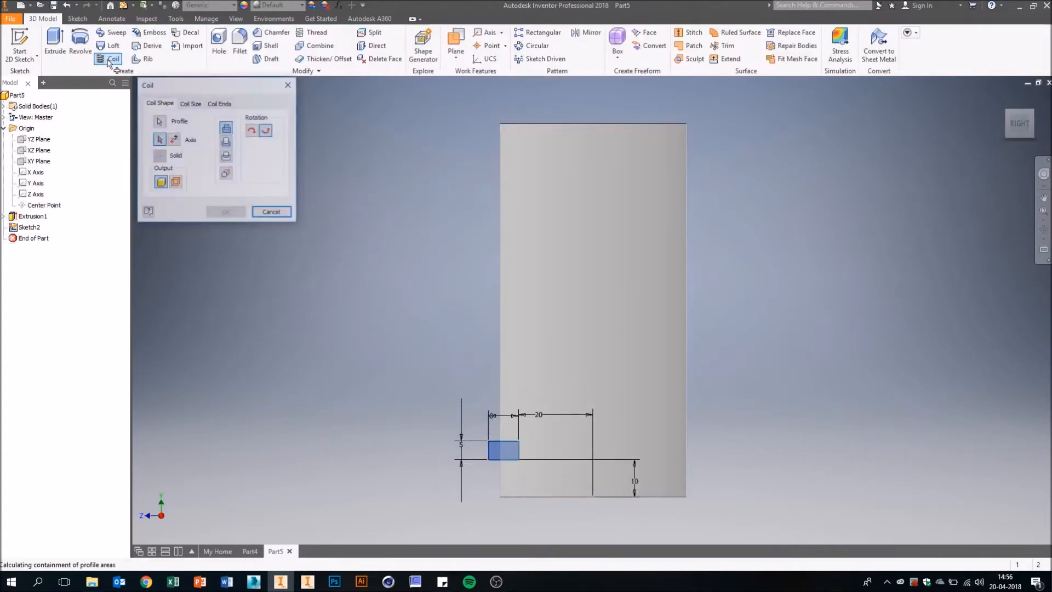
{"action": "left_click", "coordinate": [225, 143]}
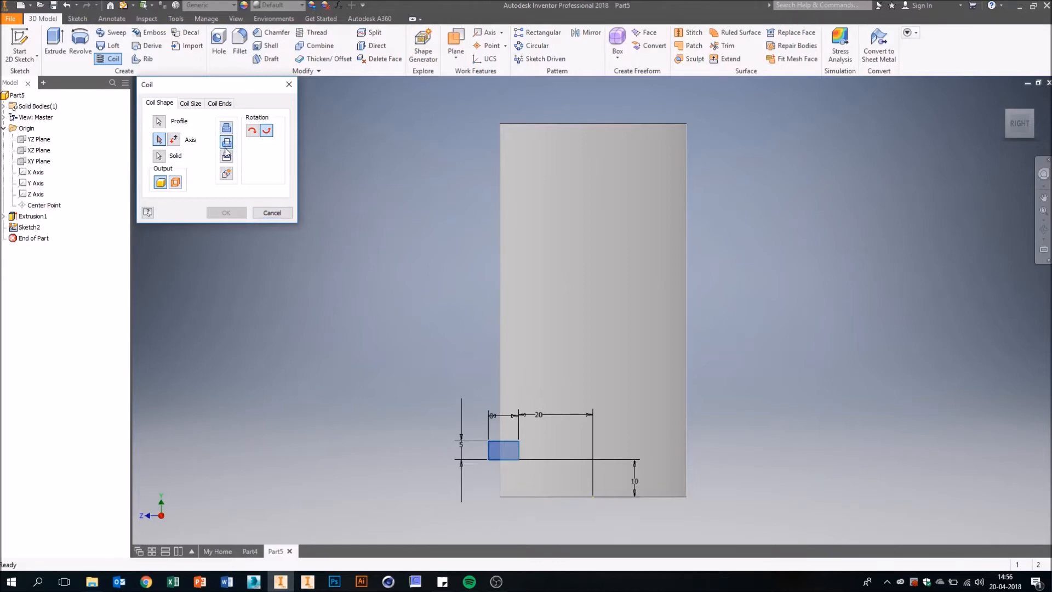
{"action": "left_click", "coordinate": [37, 185]}
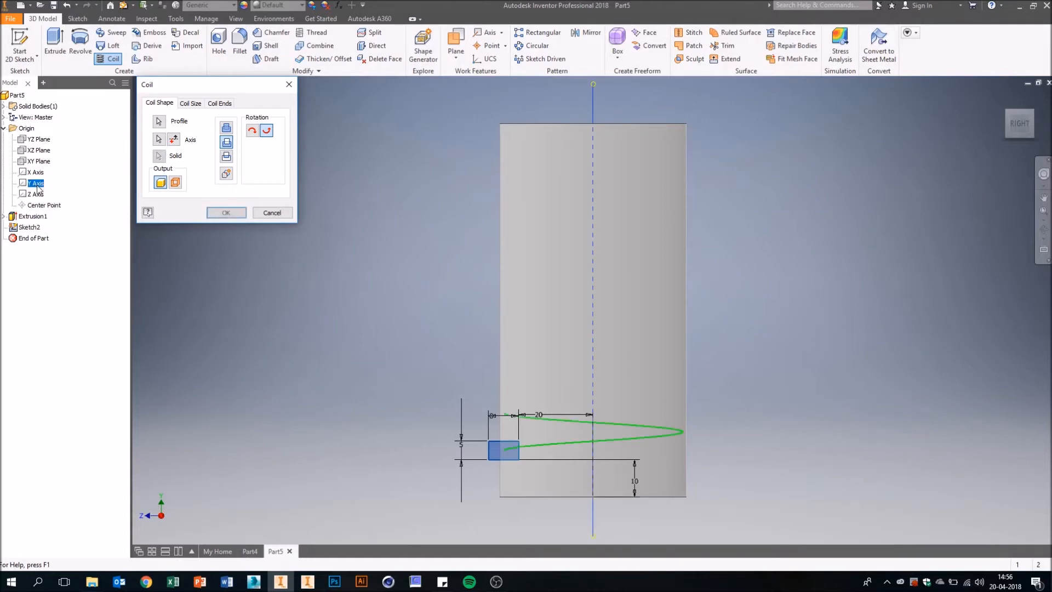
Define the coil by Revolution and Height with a height of 80 mm and 2 revolutions, and create the cut
{"action": "left_click", "coordinate": [191, 103]}
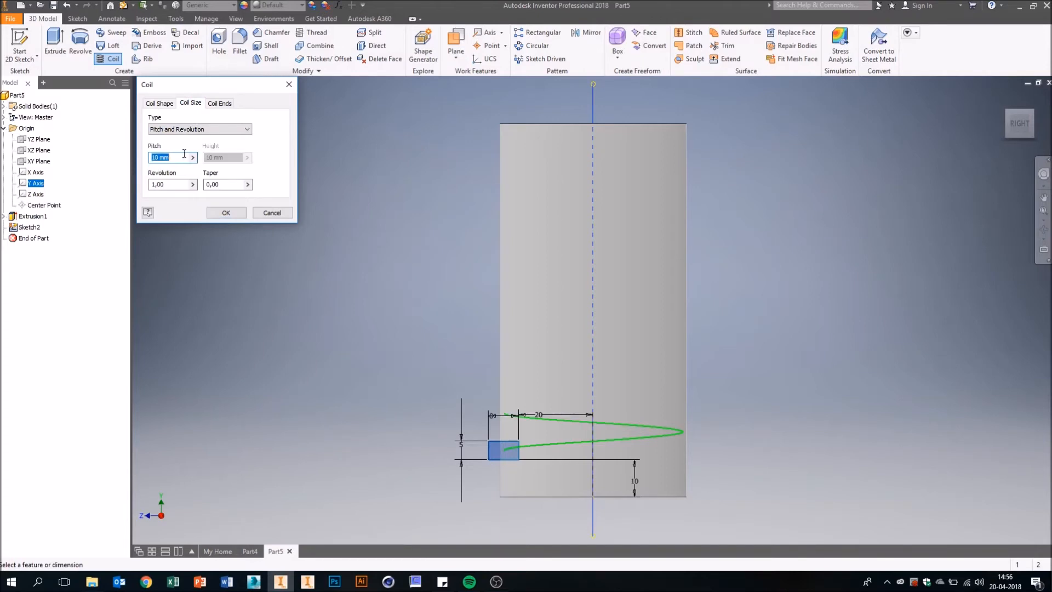
{"action": "left_click", "coordinate": [192, 129]}
{"action": "left_click", "coordinate": [186, 147]}
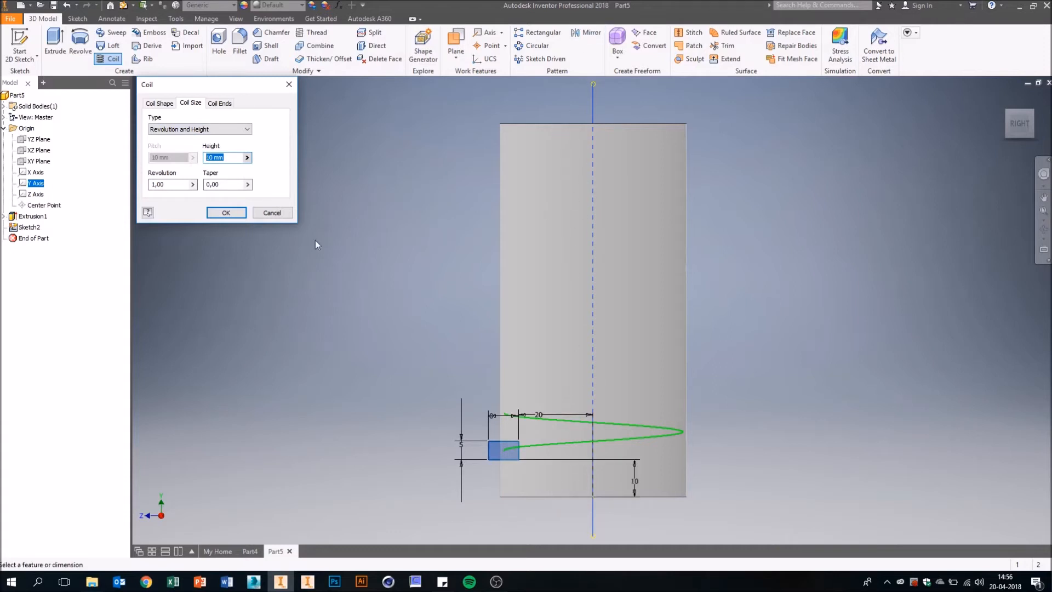
{"action": "type", "text": "80"}
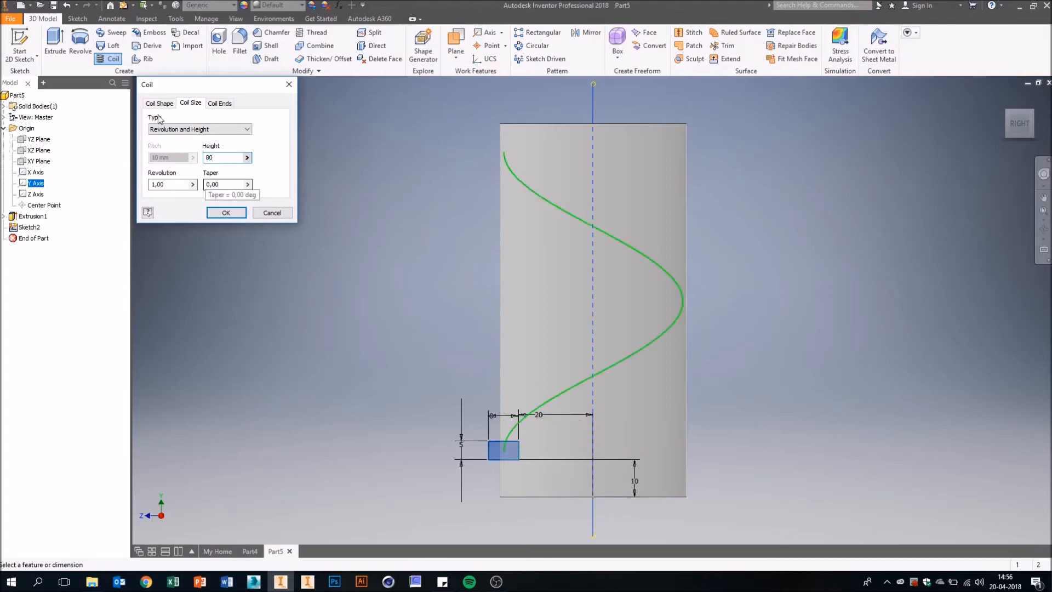
{"action": "double_click", "coordinate": [163, 186]}
{"action": "type", "text": "2"}
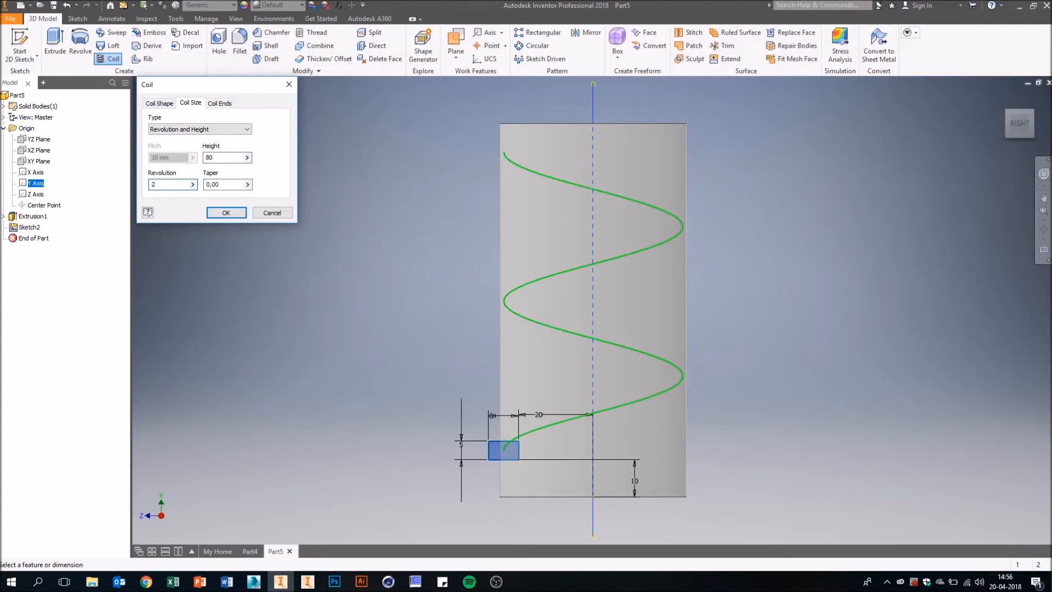
{"action": "key", "text": "Return"}
Start a Fillet with a 2.5 mm radius and select the two short corner edges at the slot's lower end
{"action": "middle_click_drag", "start_coordinate": [571, 223], "coordinate": [421, 477], "text": "shift"}
{"action": "scroll", "coordinate": [523, 480], "scroll_direction": "up", "scroll_amount": 3}
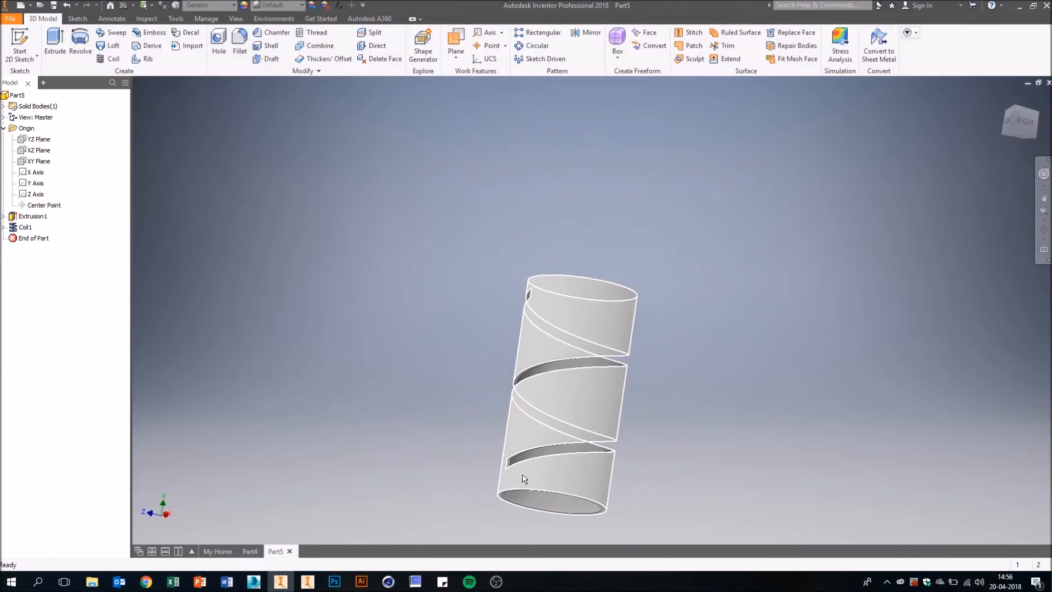
{"action": "scroll", "coordinate": [523, 479], "scroll_direction": "down", "scroll_amount": 6}
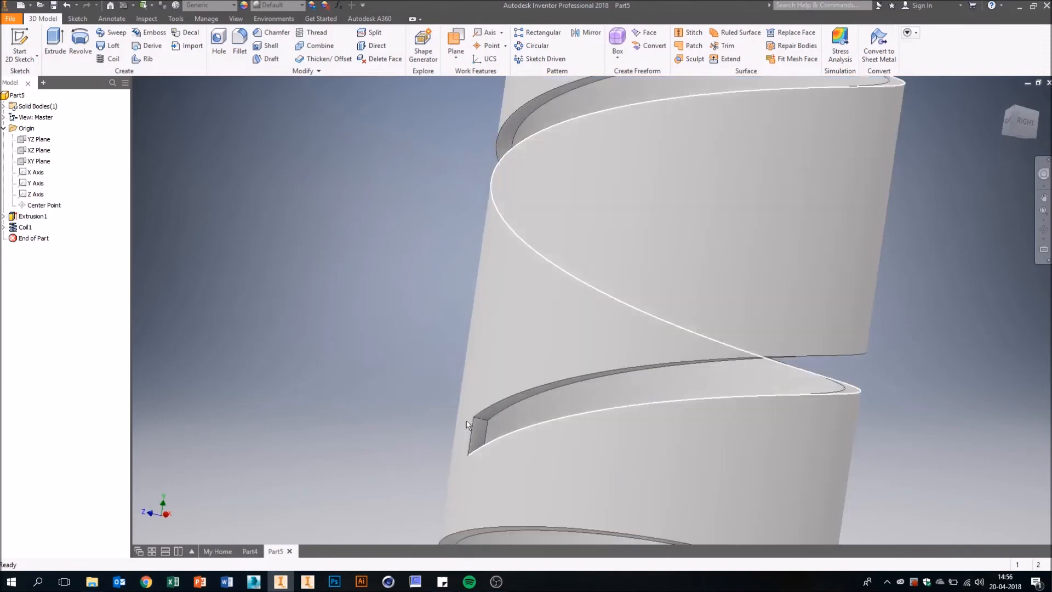
{"action": "key", "text": "f"}
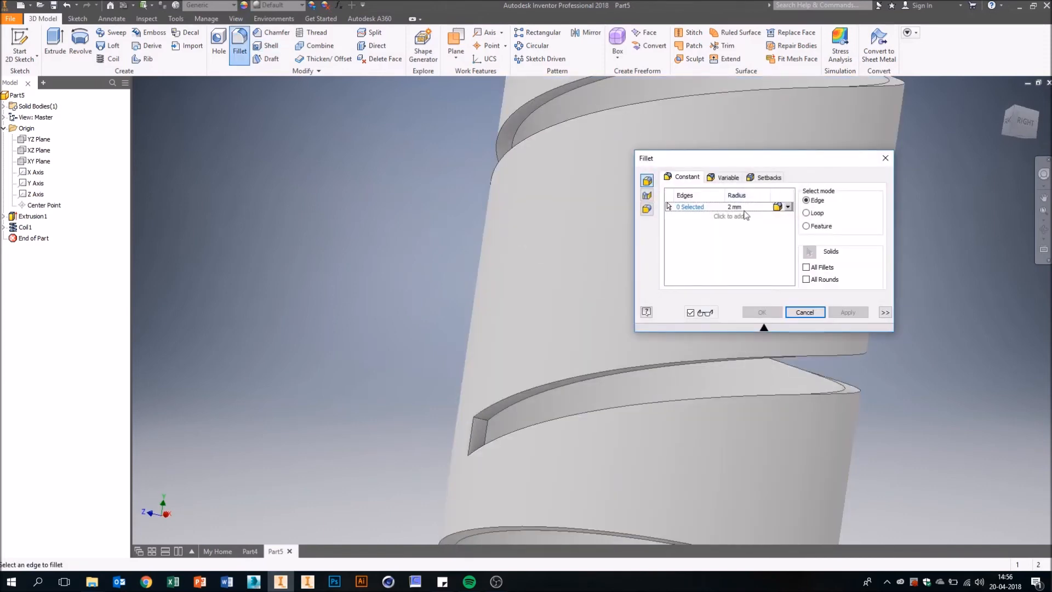
{"action": "type", "text": "2,5"}
{"action": "left_click", "coordinate": [480, 419]}
{"action": "middle_click_drag", "start_coordinate": [480, 419], "coordinate": [497, 439], "text": "shift"}
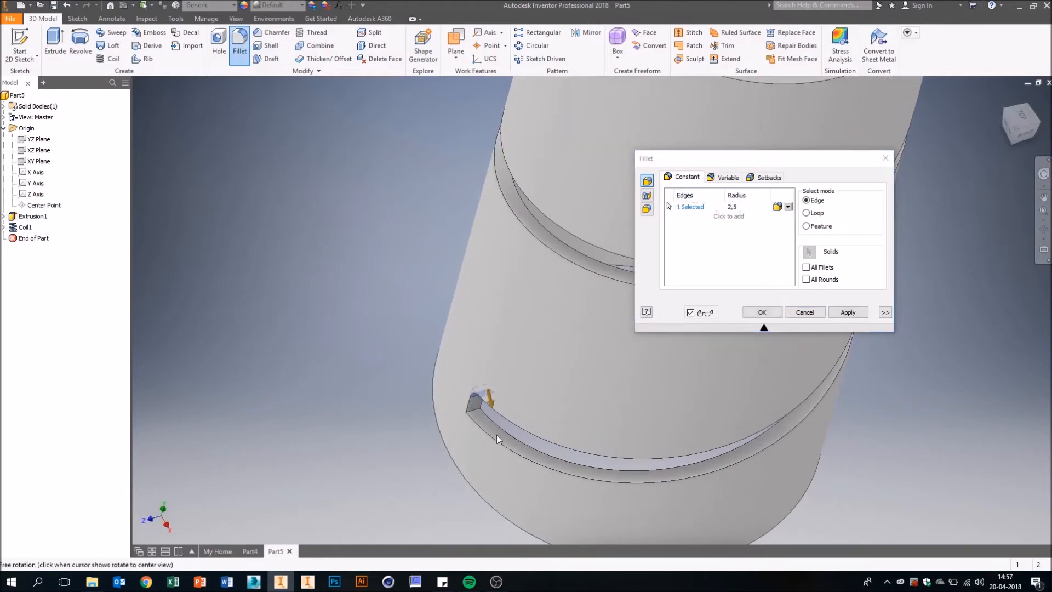
{"action": "left_click", "coordinate": [485, 425]}
Add the two short corner edges at the slot's upper end to the fillet selection and create the fillets
{"action": "middle_click_drag", "start_coordinate": [505, 317], "coordinate": [639, 182], "text": "shift"}
{"action": "middle_click_drag", "start_coordinate": [653, 147], "coordinate": [728, 190], "text": "shift"}
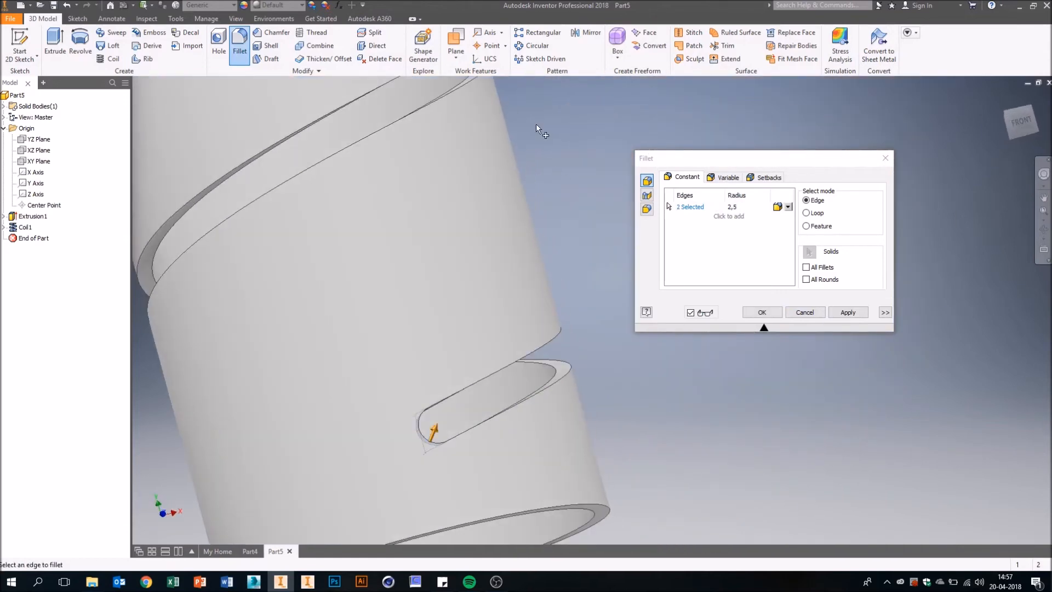
{"action": "middle_click_drag", "start_coordinate": [554, 159], "coordinate": [570, 258], "text": "shift"}
{"action": "middle_click_drag", "start_coordinate": [343, 128], "coordinate": [335, 198], "text": "shift"}
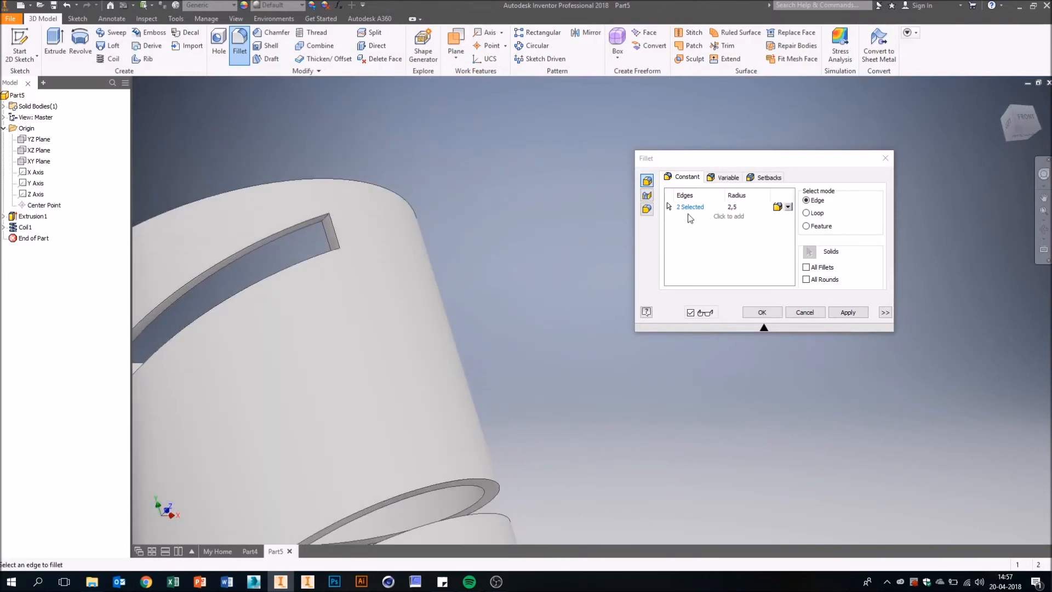
{"action": "right_click", "coordinate": [343, 167], "text": "shift"}
{"action": "left_click", "coordinate": [364, 235]}
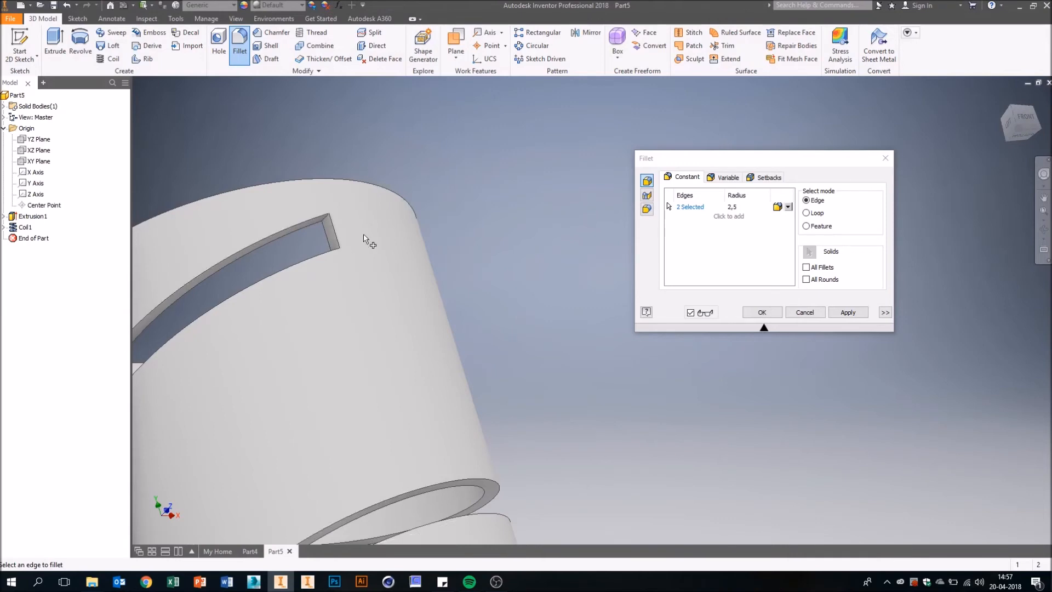
{"action": "left_click", "coordinate": [326, 218]}
{"action": "middle_click_drag", "start_coordinate": [406, 272], "coordinate": [424, 291], "text": "shift"}
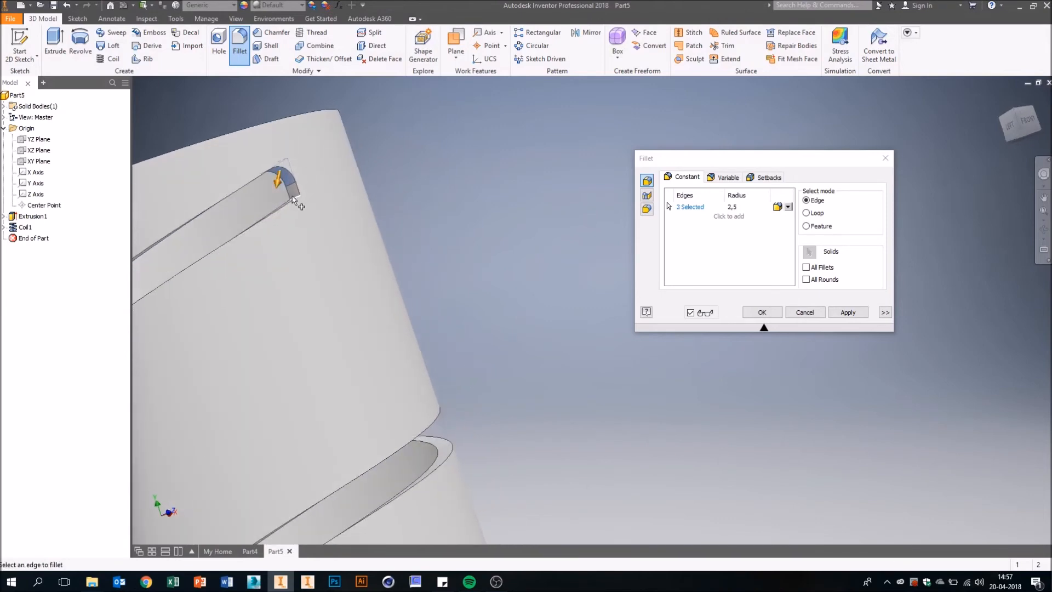
{"action": "left_click", "coordinate": [295, 201]}
{"action": "left_click", "coordinate": [774, 310]}
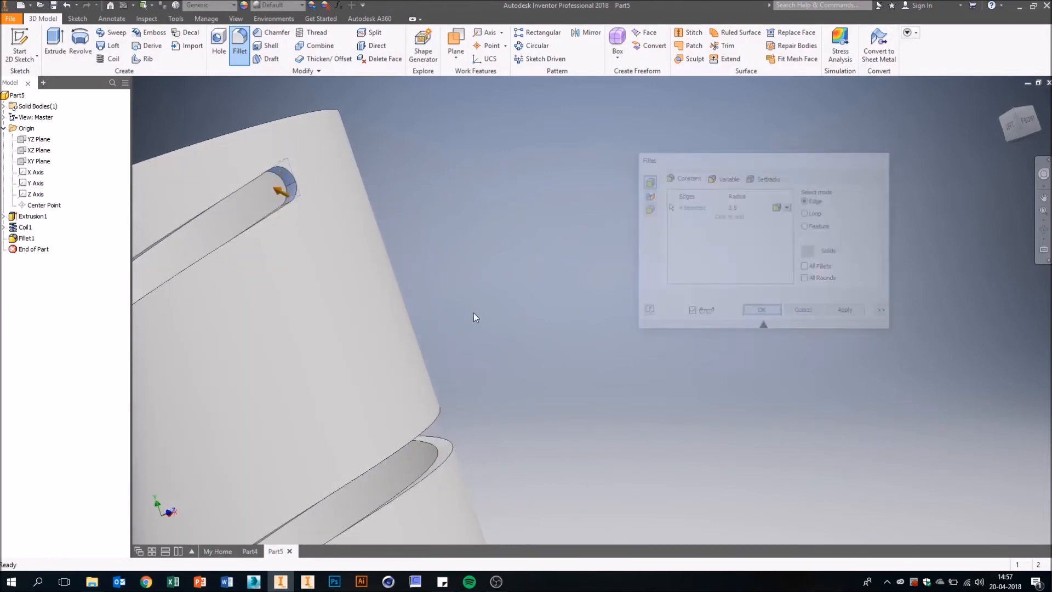
Inspect the helical slot and its rounded ends along the whole tube from several angles
{"action": "middle_click_drag", "start_coordinate": [494, 329], "coordinate": [484, 379], "text": "shift"}
{"action": "scroll", "coordinate": [484, 373], "scroll_direction": "down", "scroll_amount": 5}
{"action": "scroll", "coordinate": [567, 436], "scroll_direction": "up", "scroll_amount": 8}
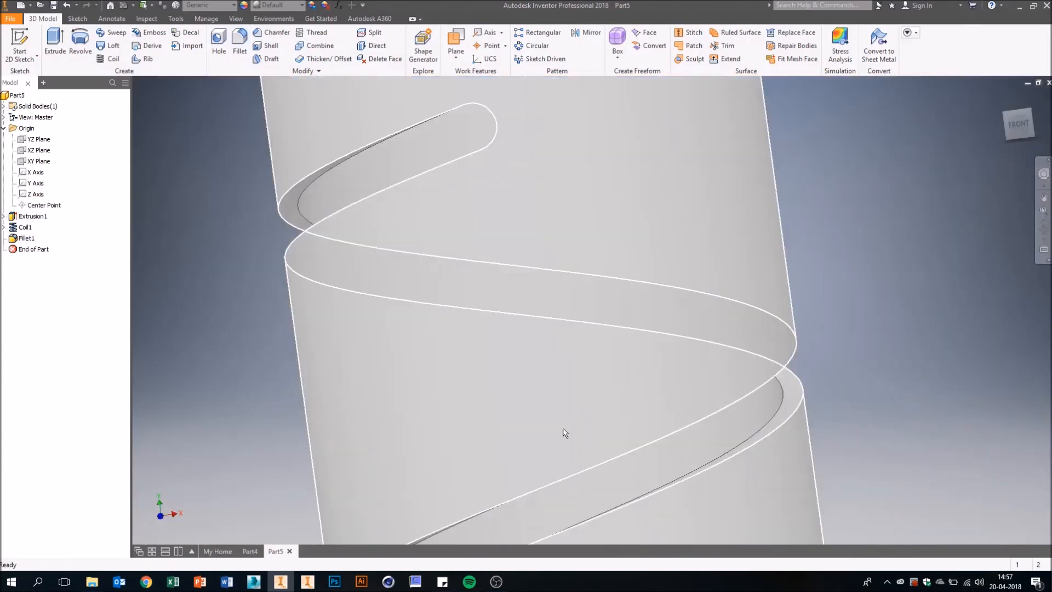
{"action": "middle_click_drag", "start_coordinate": [648, 455], "coordinate": [591, 300], "text": "shift"}
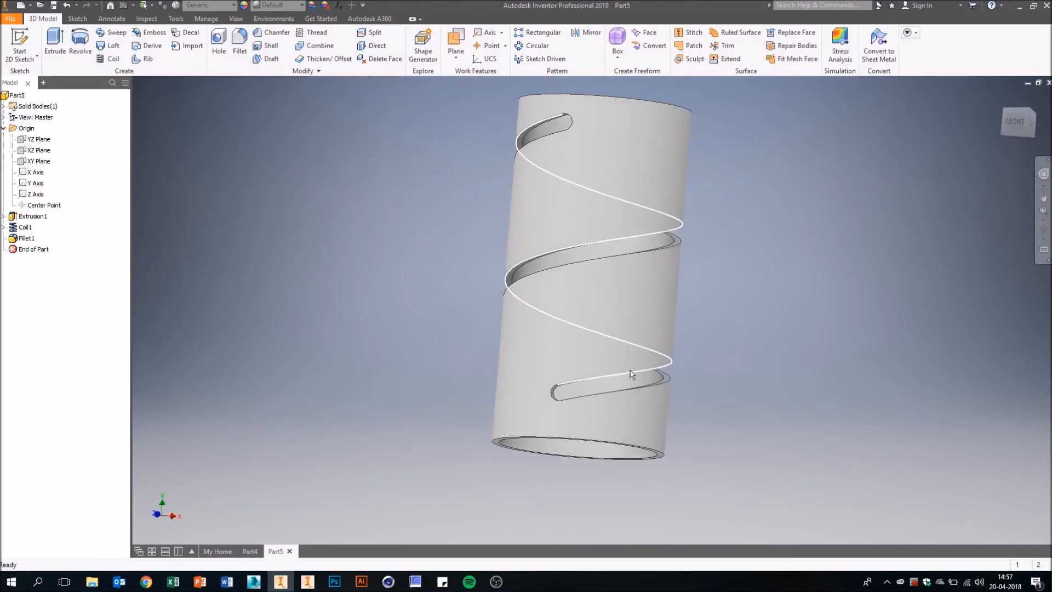
{"action": "left_click", "coordinate": [629, 387]}
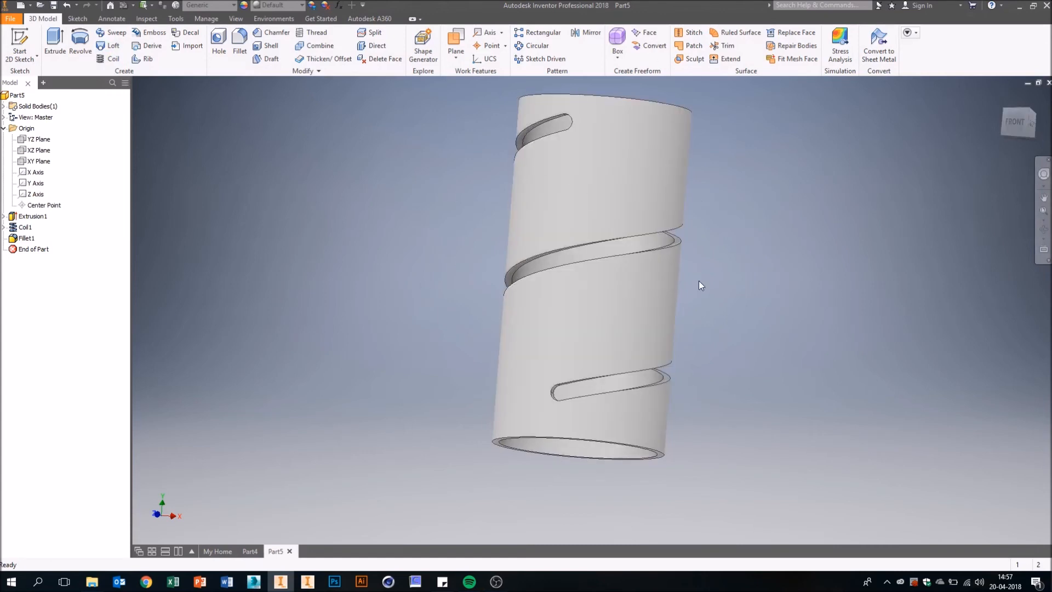
{"action": "middle_click_drag", "start_coordinate": [471, 242], "coordinate": [437, 231], "text": "shift"}
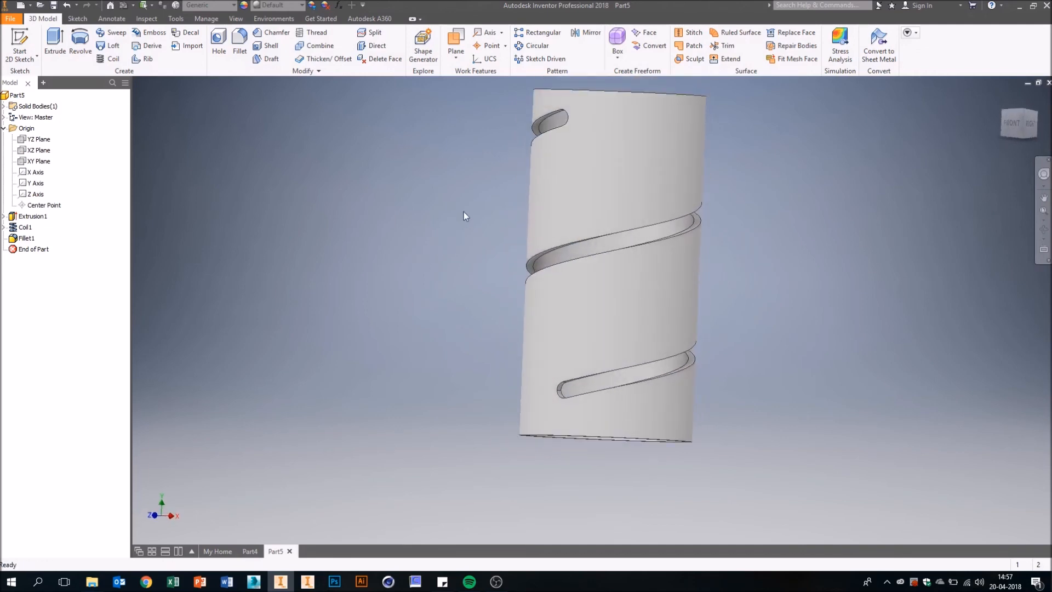